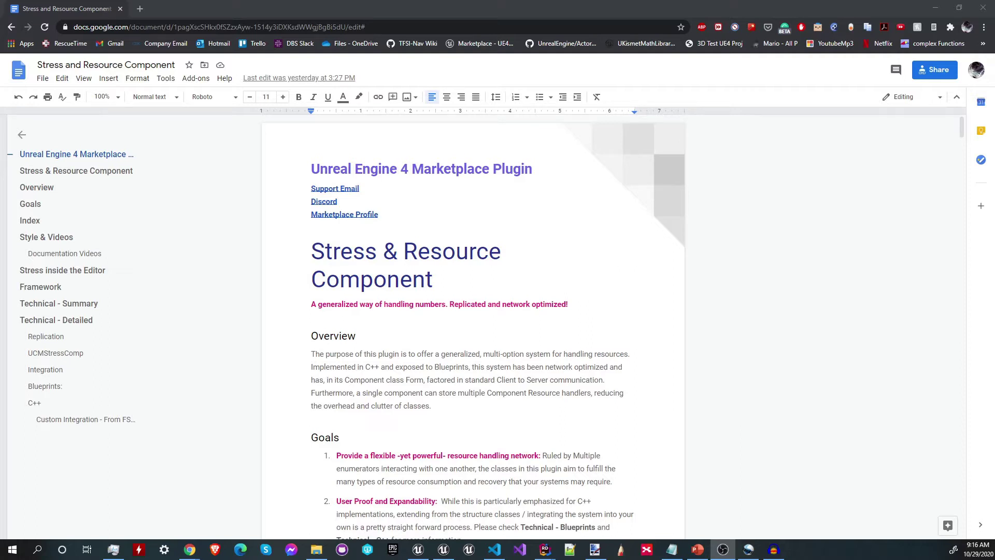
Step: Read the plugin document down to the "Stress inside the Editor" section and switch to the Unreal Editor
scroll(380, 313, "down", 20)
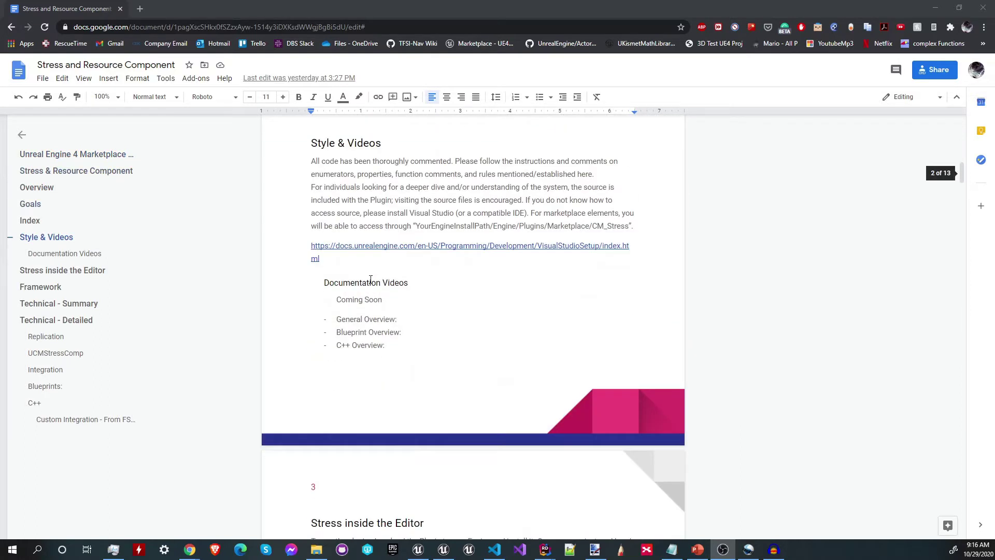
scroll(372, 263, "down", 1)
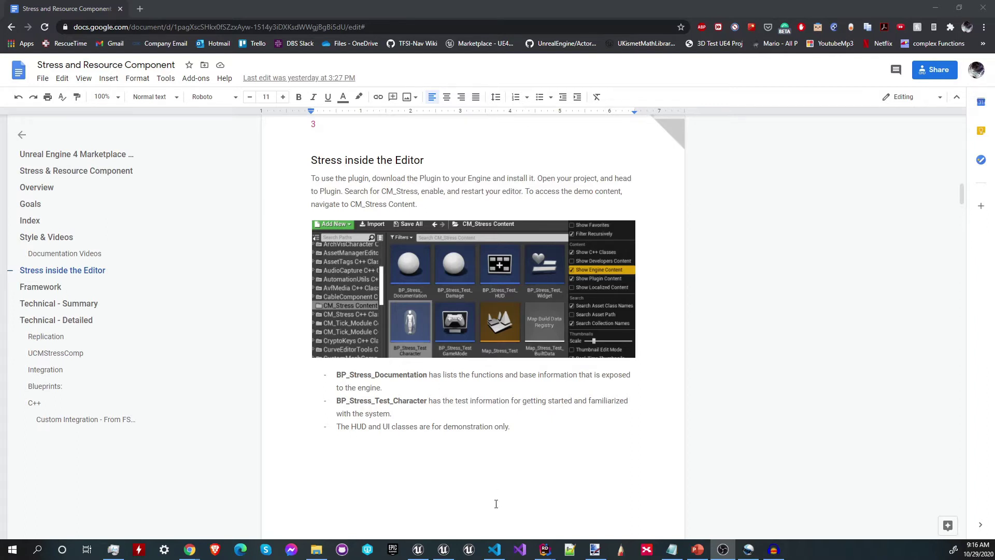
left_click(418, 549)
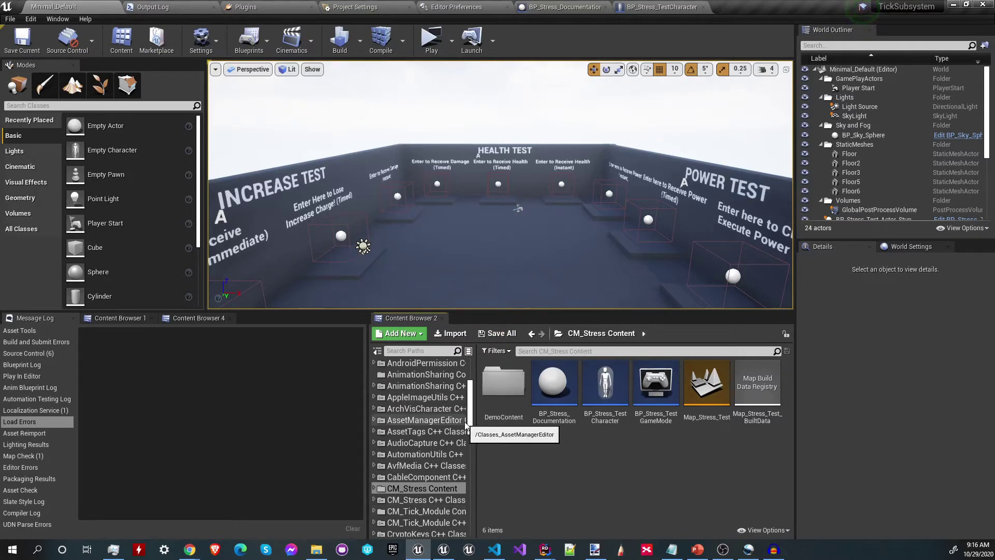
Step: Show the root Content folder in the Content Browser and display the content visibility options
scroll(390, 456, "up", 4)
left_click(415, 373)
left_click(401, 363)
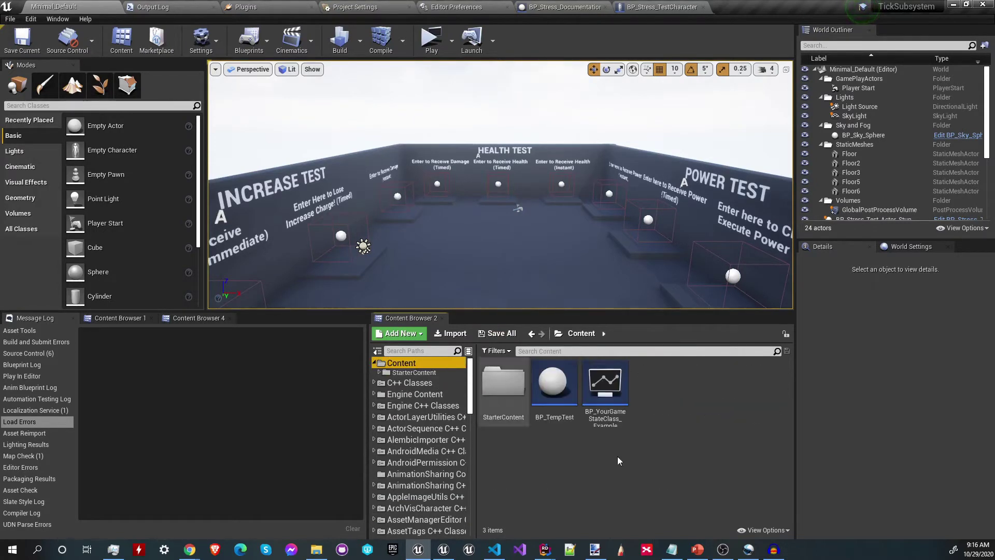
left_click(766, 530)
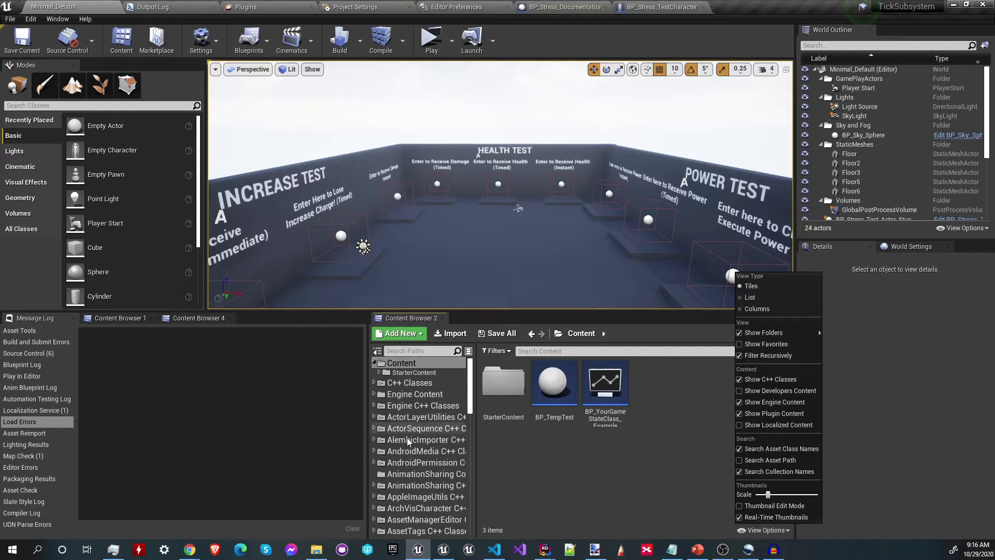
Step: Open the BP_Stress_Documentation blueprint from the CM_Stress Content folder
scroll(407, 440, "down", 6)
left_click(540, 482)
left_click(423, 488)
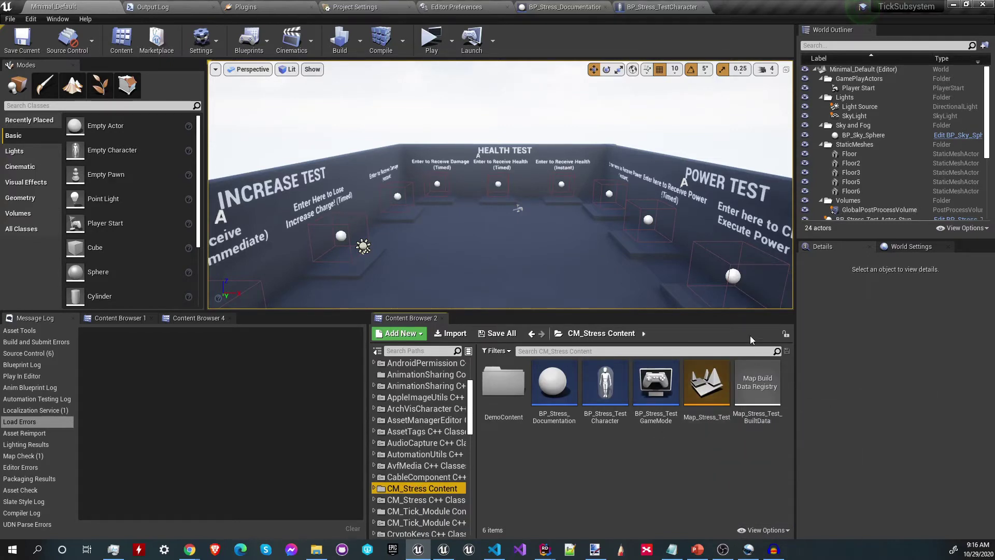
left_click(632, 484)
double_click(565, 383)
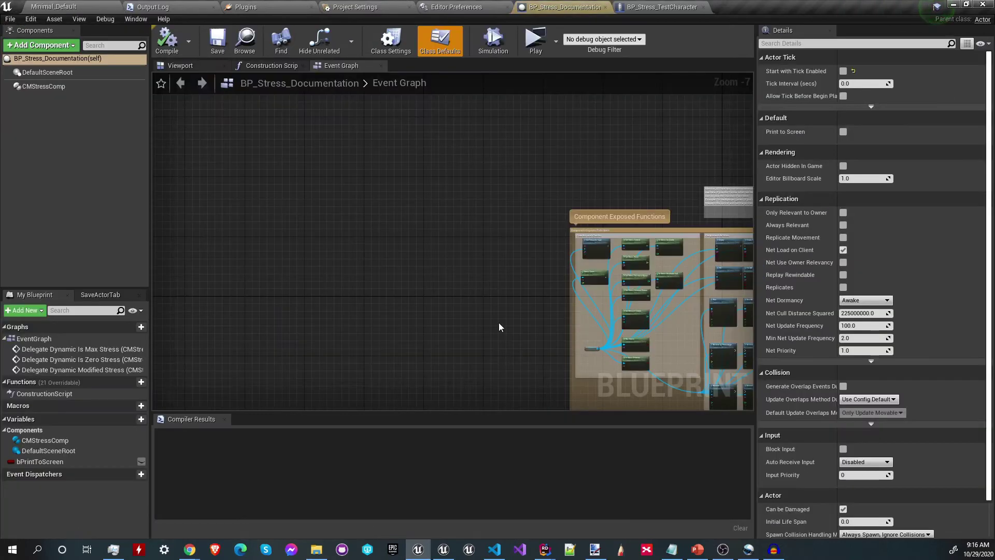
Step: Examine the Component Exposed Functions and Stress Blueprint Library groups in the BP_Stress_Documentation event graph
scroll(499, 322, "down", 3)
right_click_drag(251, 307, 222, 266)
scroll(210, 285, "down", 1)
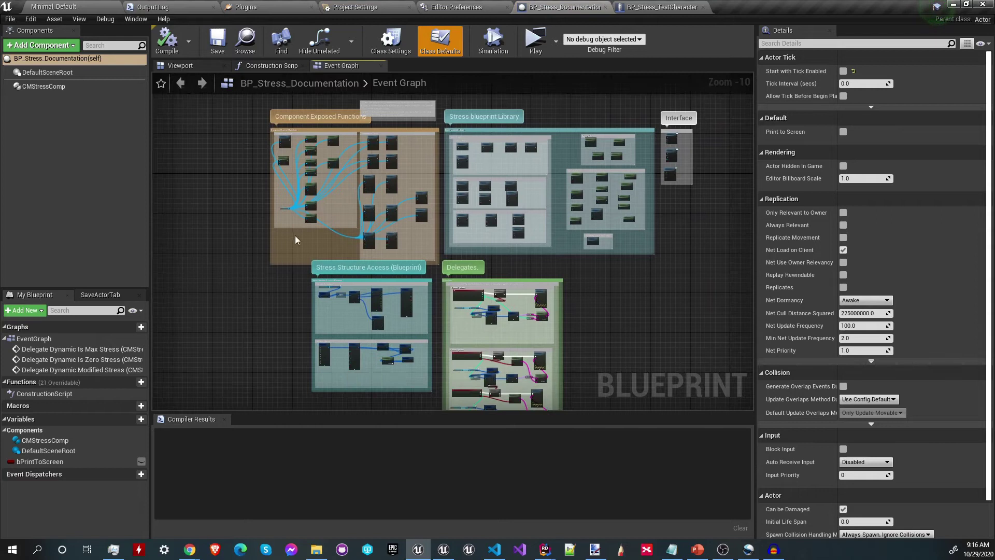
left_click_drag(426, 242, 281, 148)
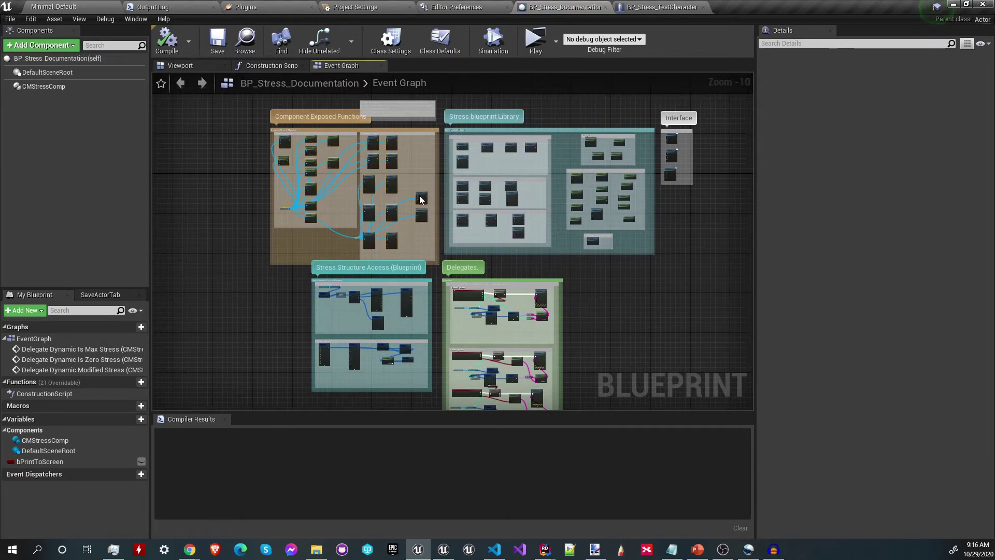
left_click(461, 116)
left_click(685, 287)
right_click_drag(500, 256, 496, 188)
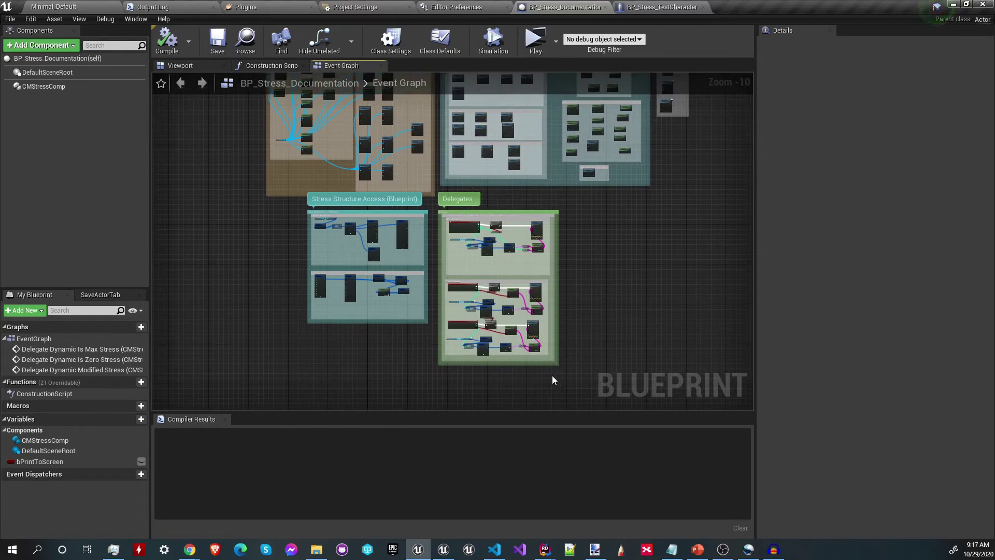
Step: Highlight the Delegates group and check the description of the CMStressComp component's Delegate Use Type setting
left_click_drag(570, 377, 434, 190)
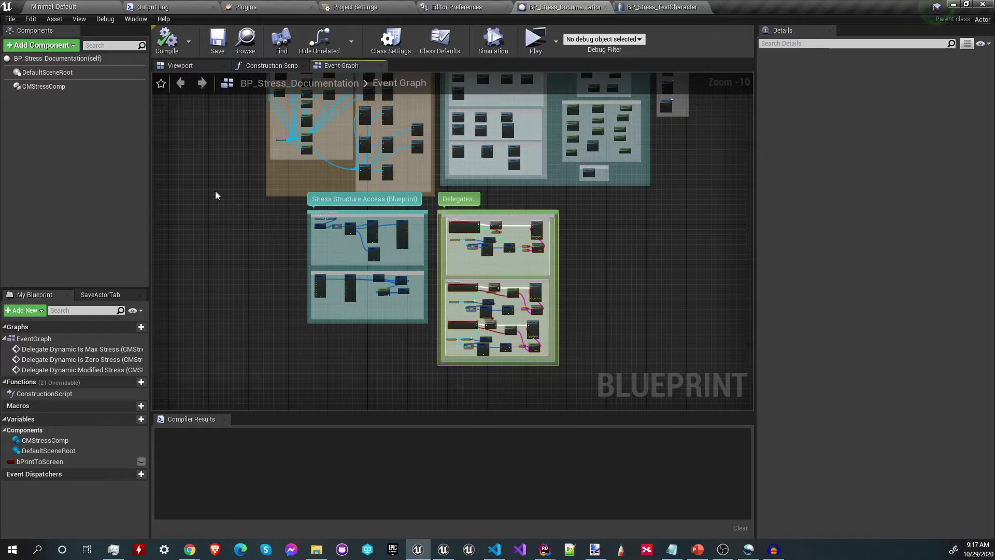
left_click(65, 87)
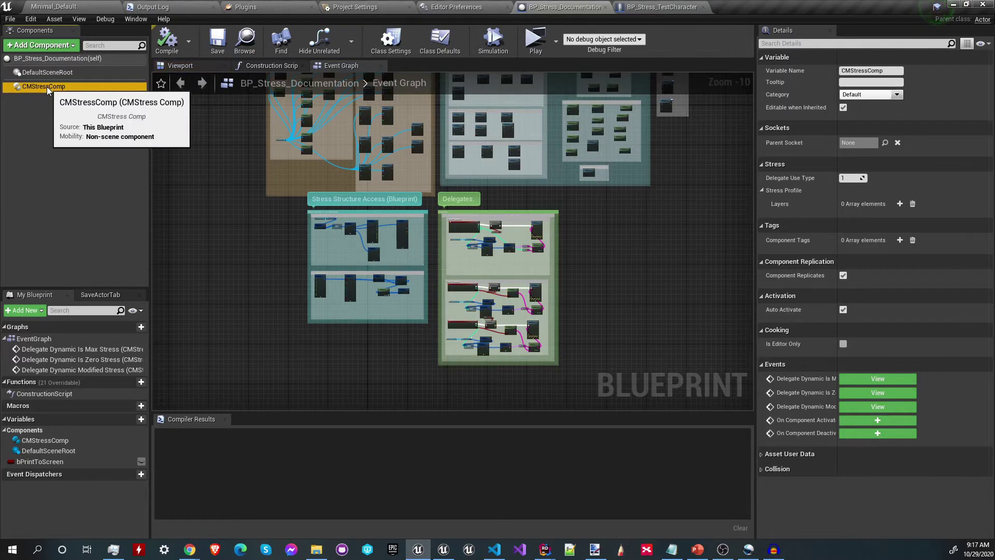
mouse_move(790, 179)
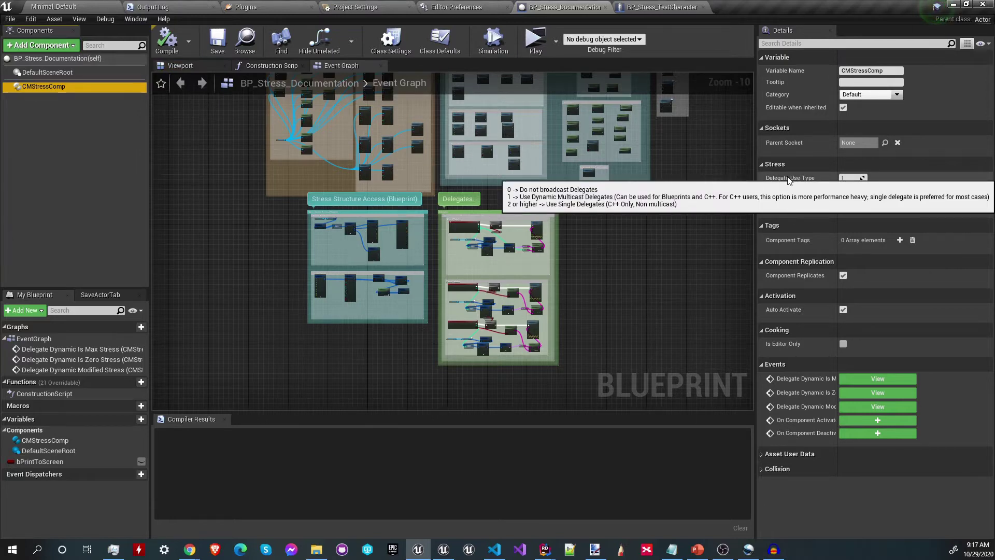
Step: Examine the structure breakdown and structure making nodes in the Stress Structure Access (Blueprint) group
right_click_drag(347, 360, 354, 371)
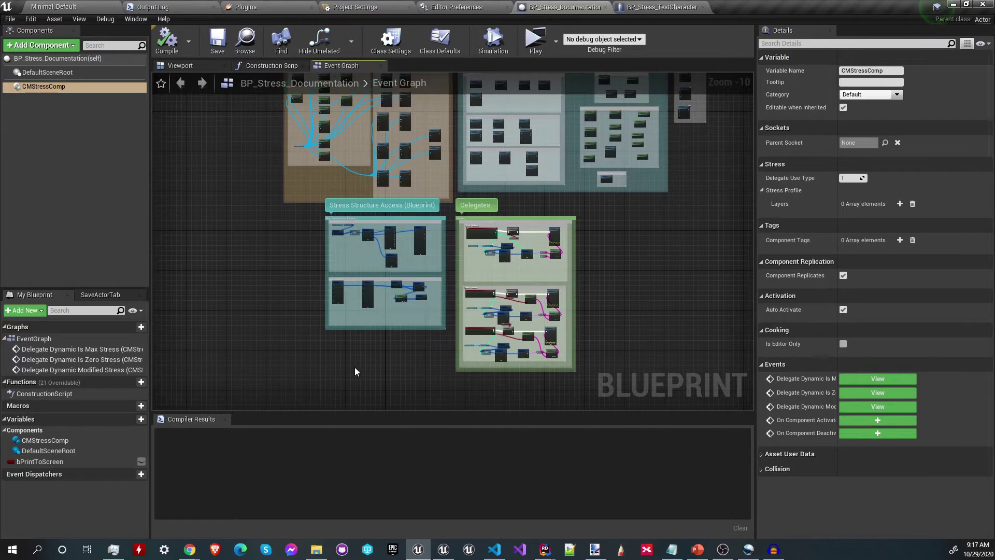
scroll(355, 332, "up", 5)
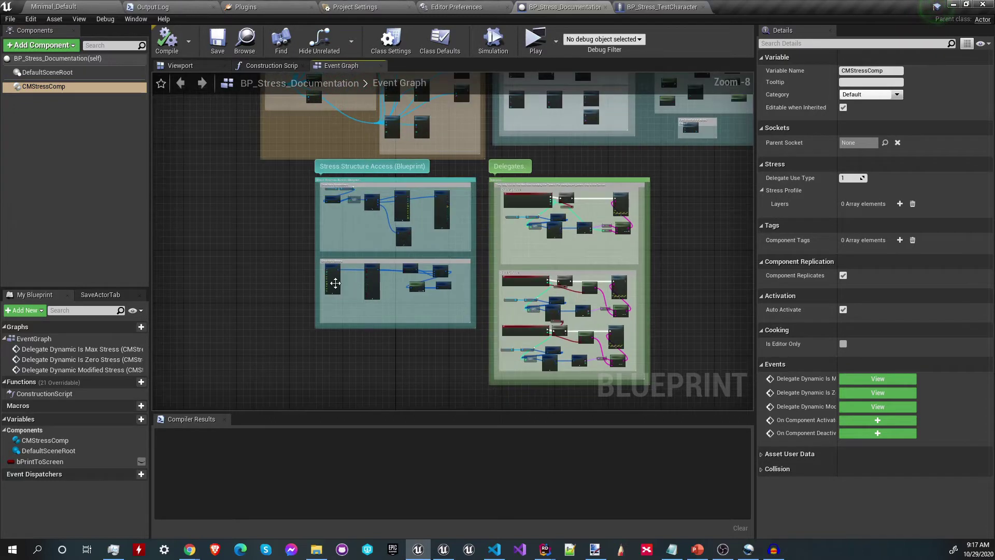
right_click_drag(350, 294, 298, 274)
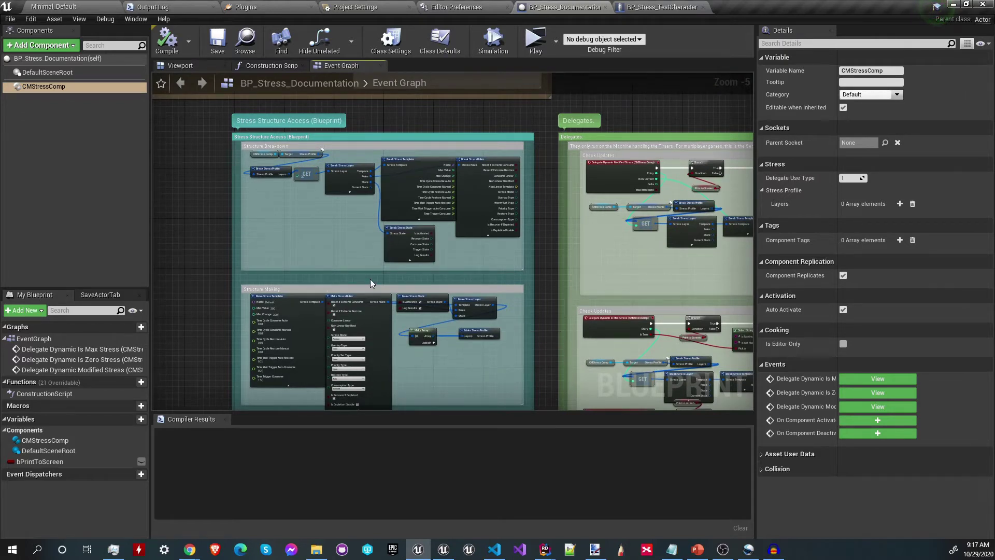
scroll(370, 279, "down", 1)
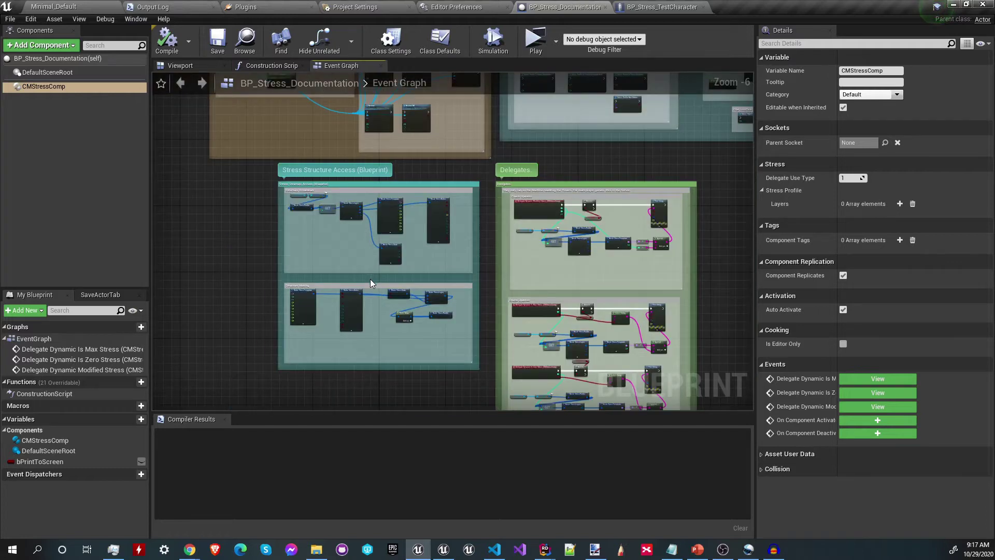
Step: Switch to the Stress and Resource Component document in Chrome and read the Framework section
mouse_move(191, 550)
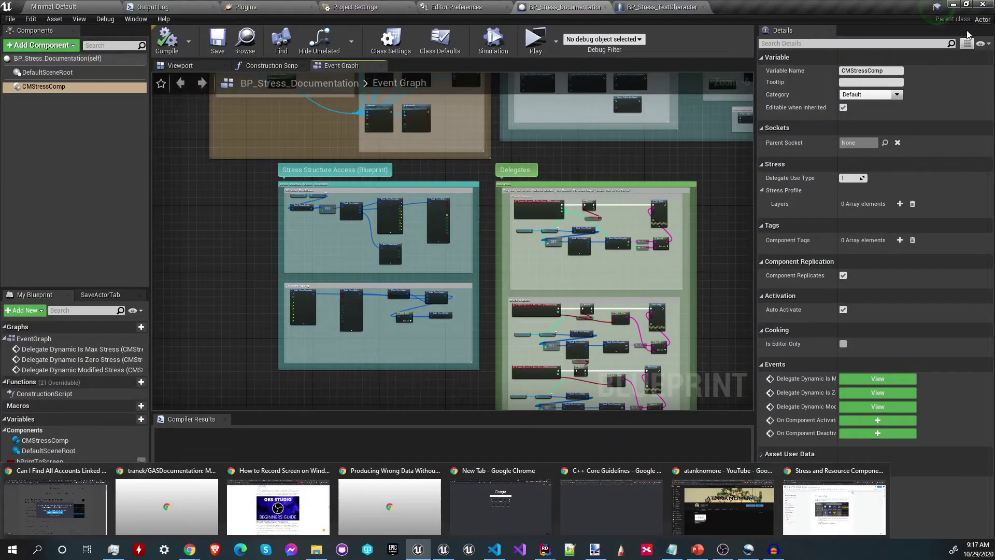
left_click(835, 505)
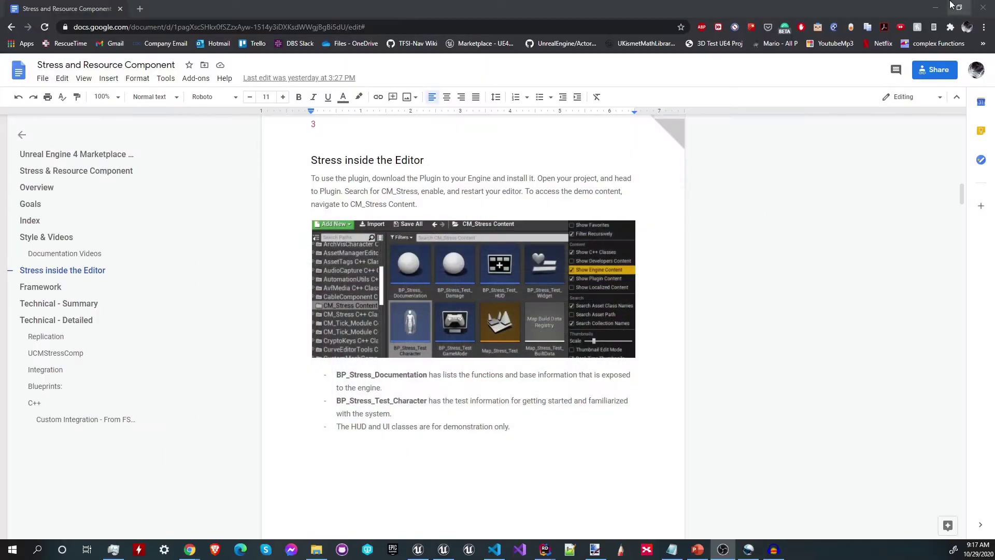
scroll(273, 341, "down", 6)
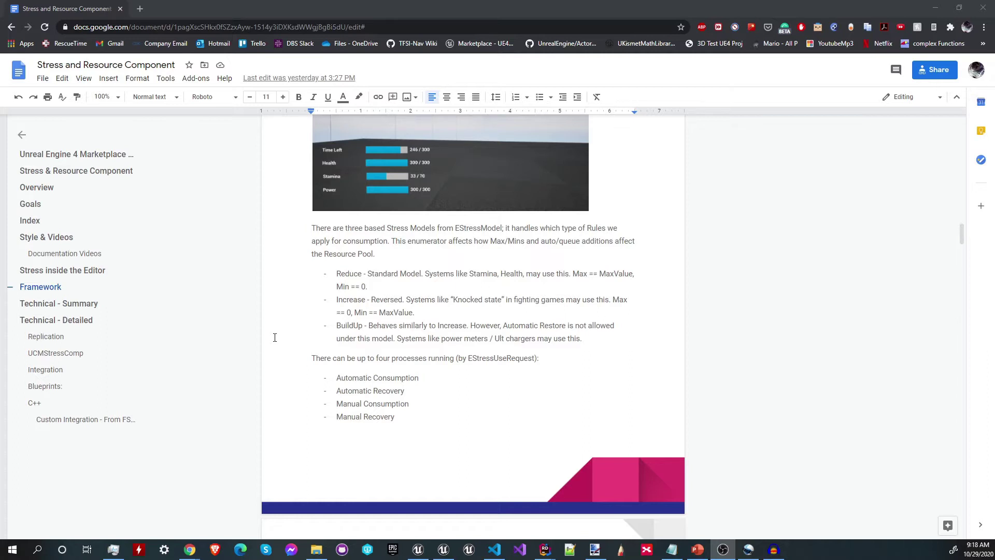
scroll(275, 337, "down", 8)
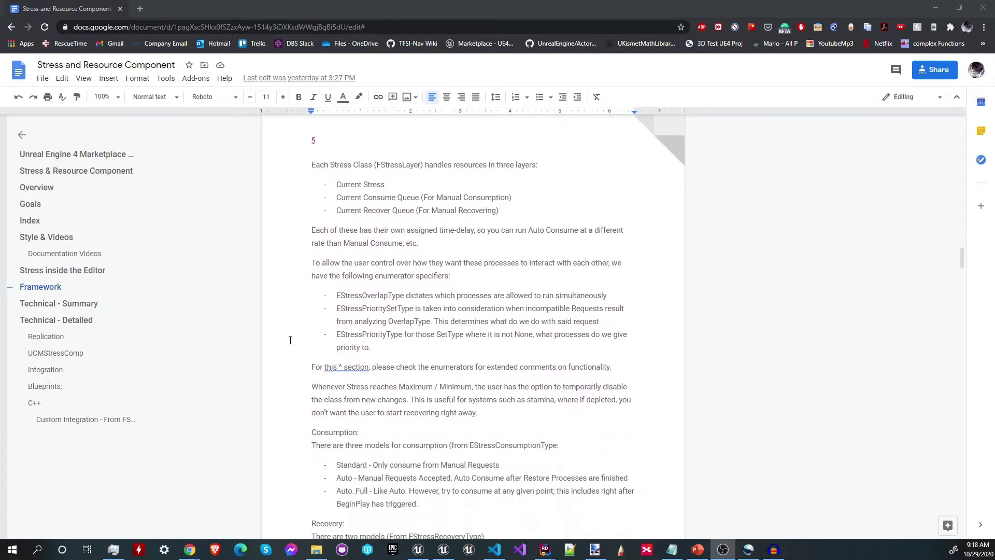
scroll(291, 340, "down", 2)
scroll(278, 318, "up", 2)
Step: Read the Technical - Summary section through its abstract, application and wrapping structures
scroll(279, 319, "down", 10)
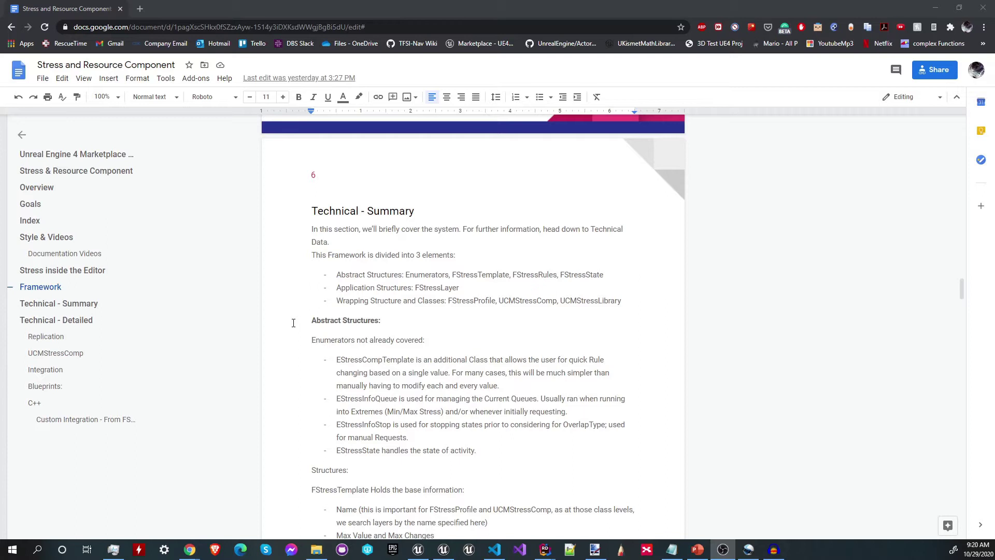
scroll(294, 322, "down", 6)
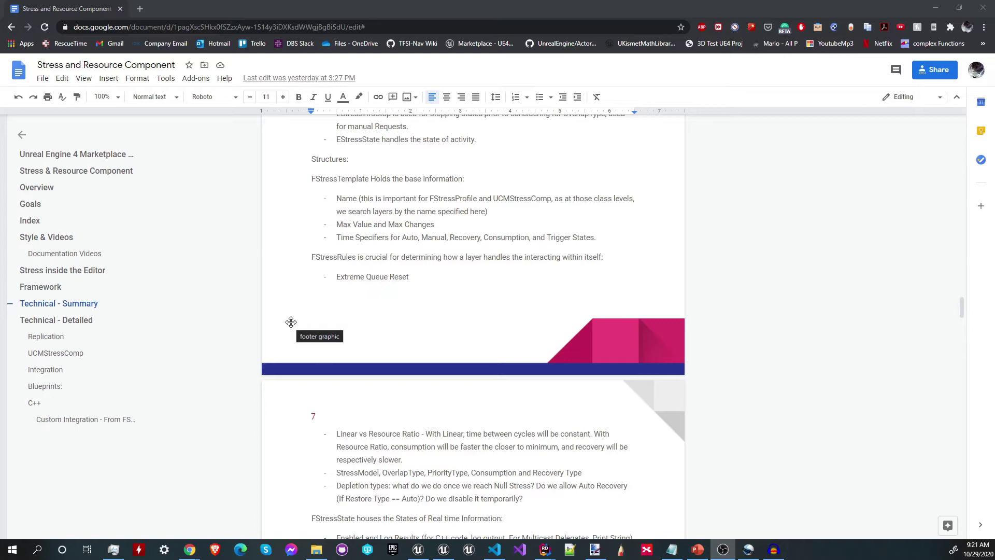
scroll(291, 322, "down", 4)
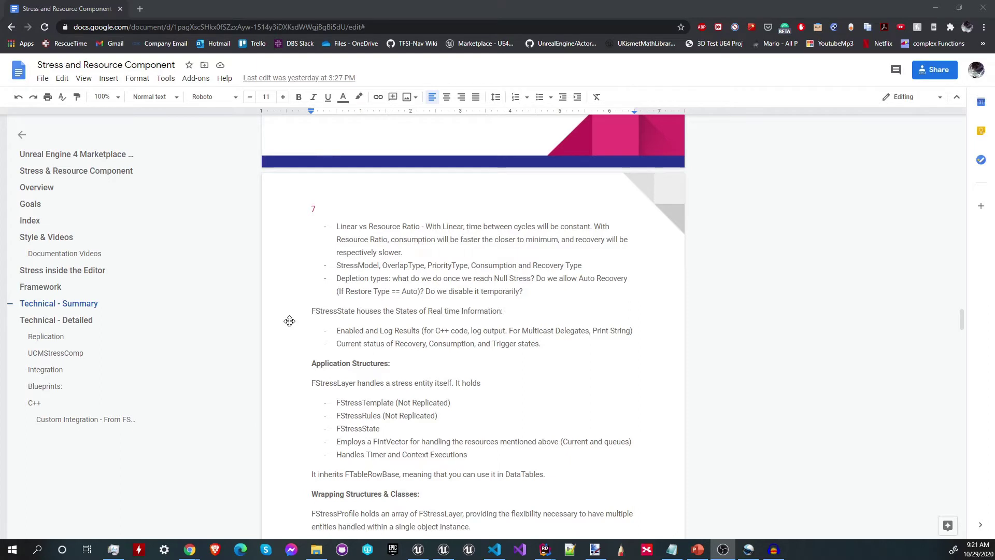
scroll(292, 317, "down", 2)
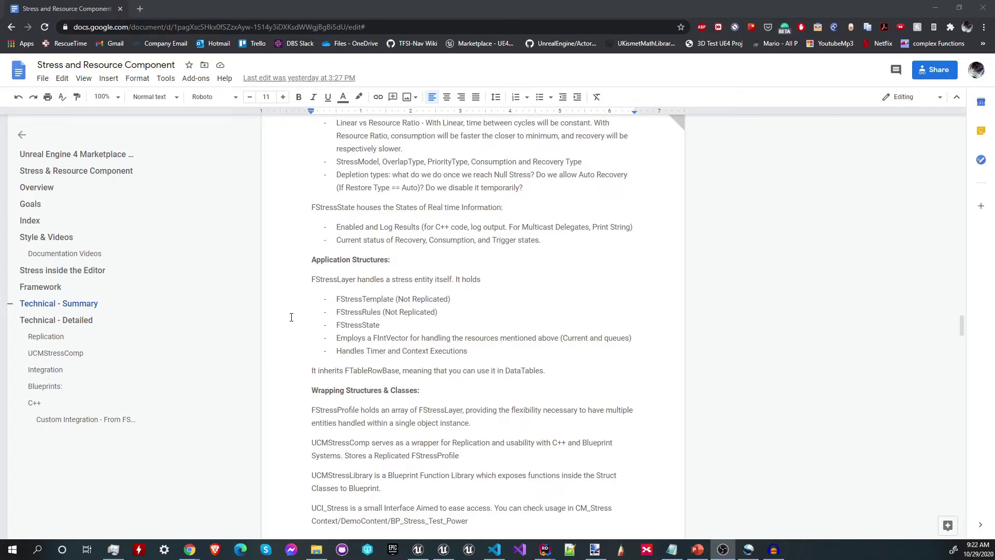
Step: Return to the FStressTemplate description and highlight "Max Changes" in its bullet list
scroll(370, 314, "up", 7)
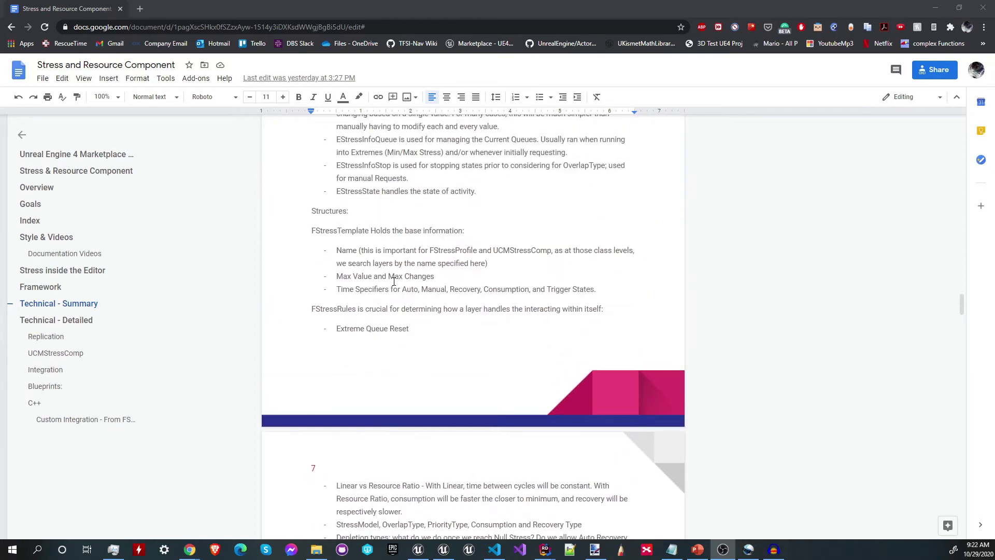
left_click_drag(392, 281, 441, 280)
left_click(431, 281)
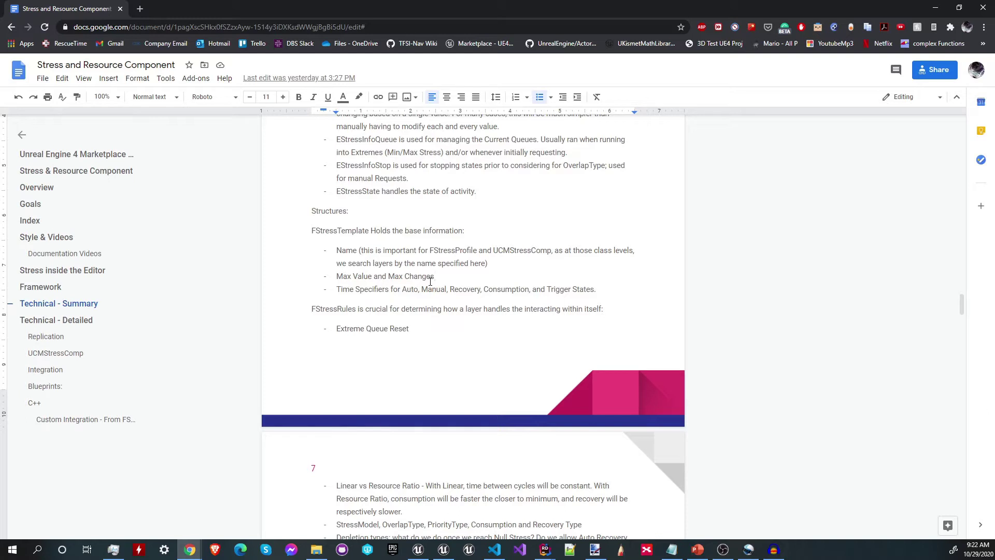
double_click(442, 288)
Step: Read on through Wrapping Structures & Classes to the Replication and UCMStressComp parts of Technical - Detailed
scroll(442, 289, "down", 8)
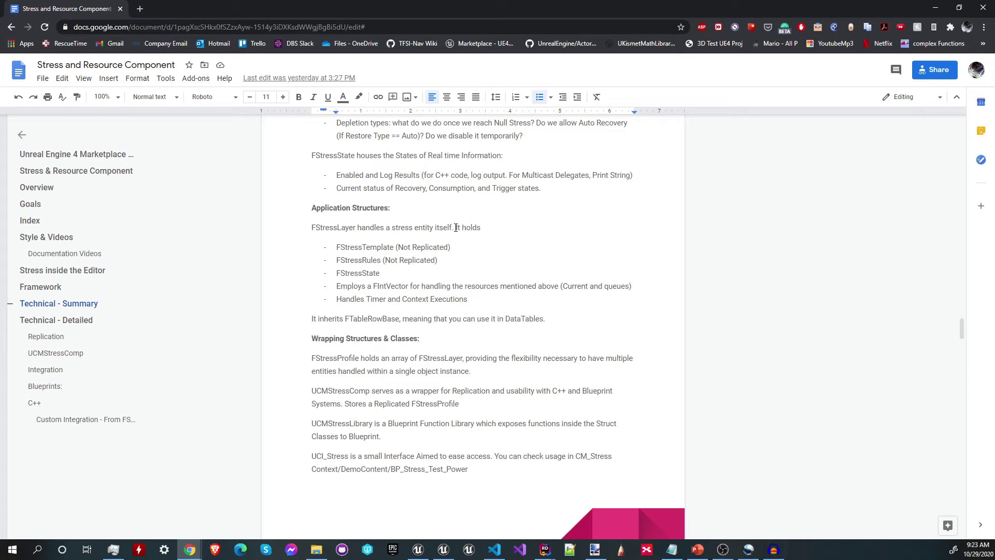
scroll(497, 243, "down", 10)
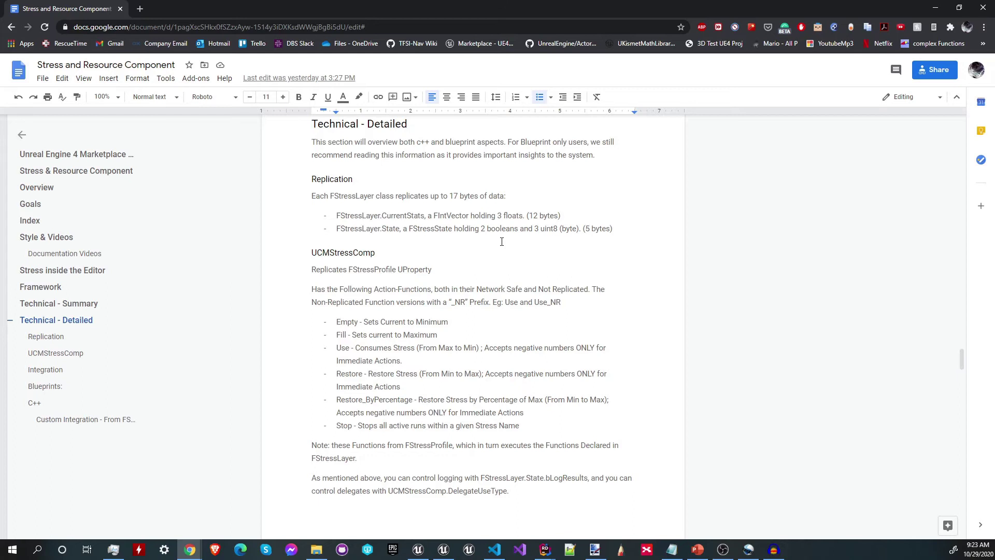
scroll(524, 279, "down", 6)
scroll(543, 319, "up", 5)
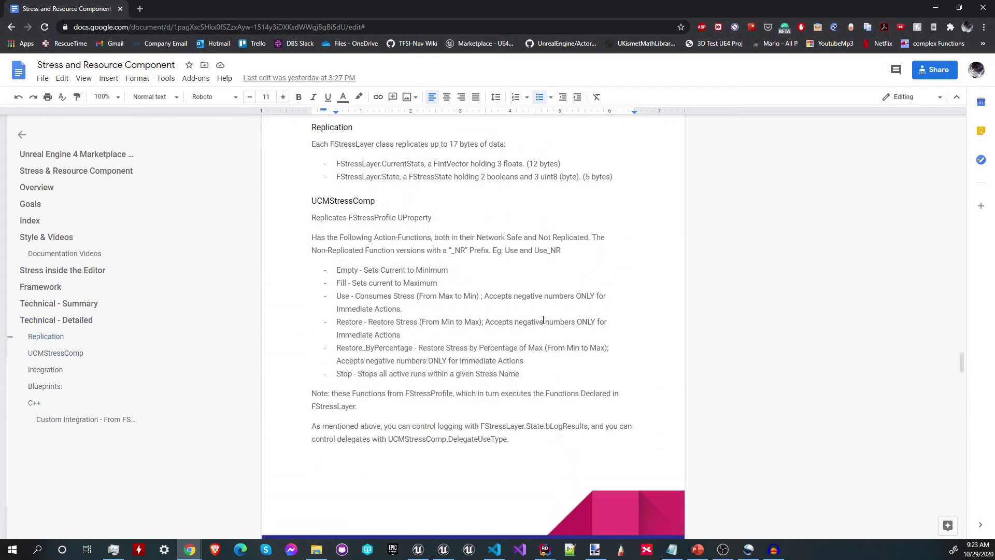
Step: Switch back to the Unreal Editor and view the node groups of the BP_Stress_Documentation event graph
mouse_move(443, 550)
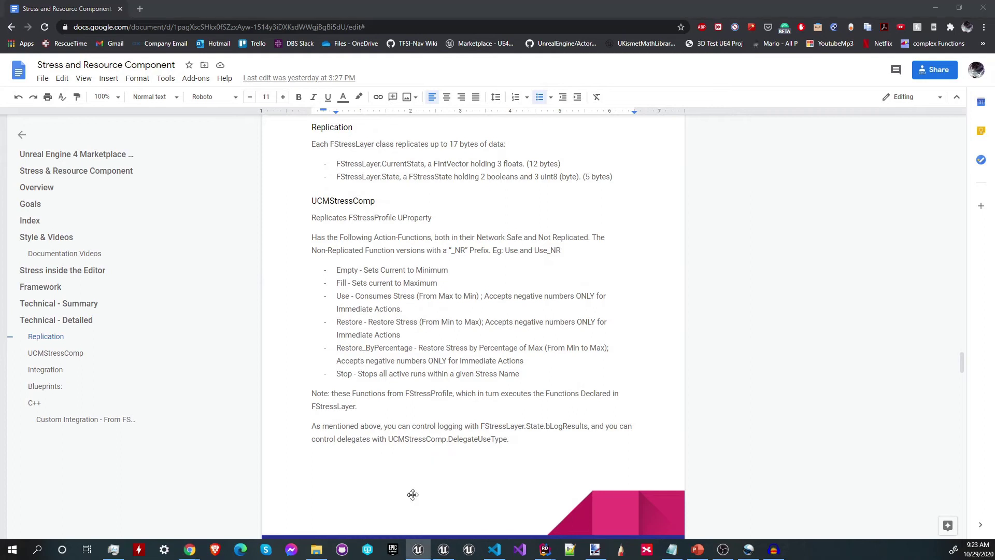
left_click(411, 491)
scroll(264, 311, "down", 3)
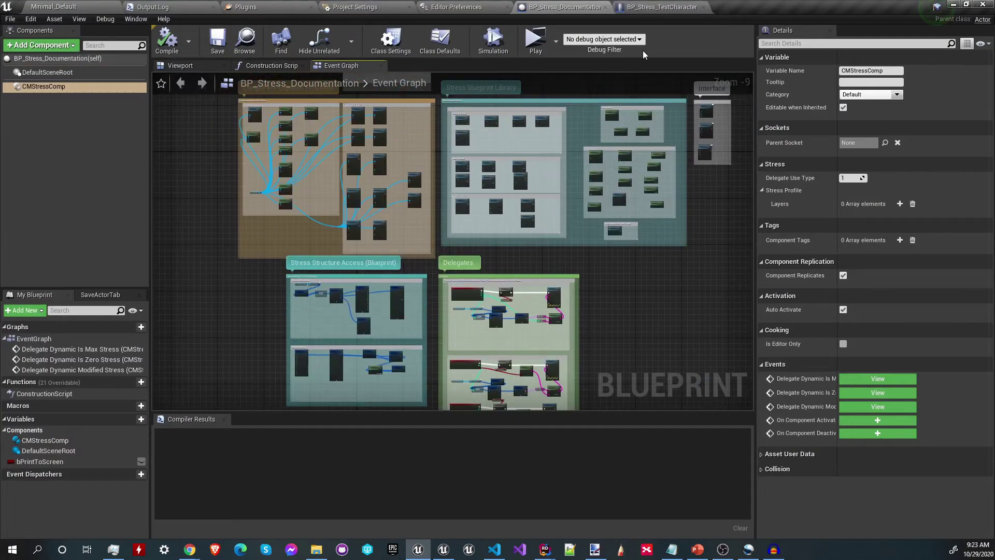
Step: Switch to the BP_Stress_TestCharacter blueprint and show the Stress Profile layers of its CMStressComp component
left_click(657, 8)
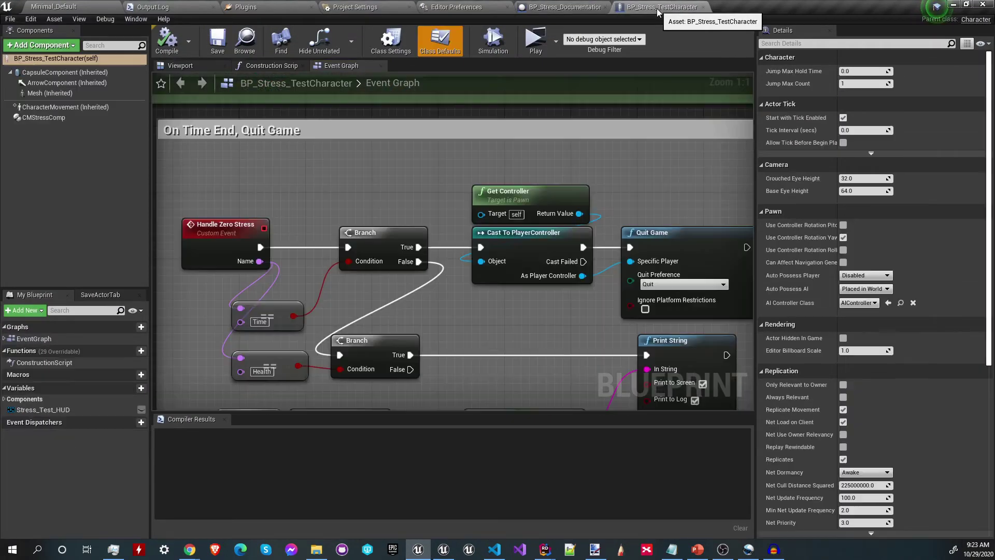
scroll(492, 280, "down", 11)
right_click_drag(320, 318, 354, 327)
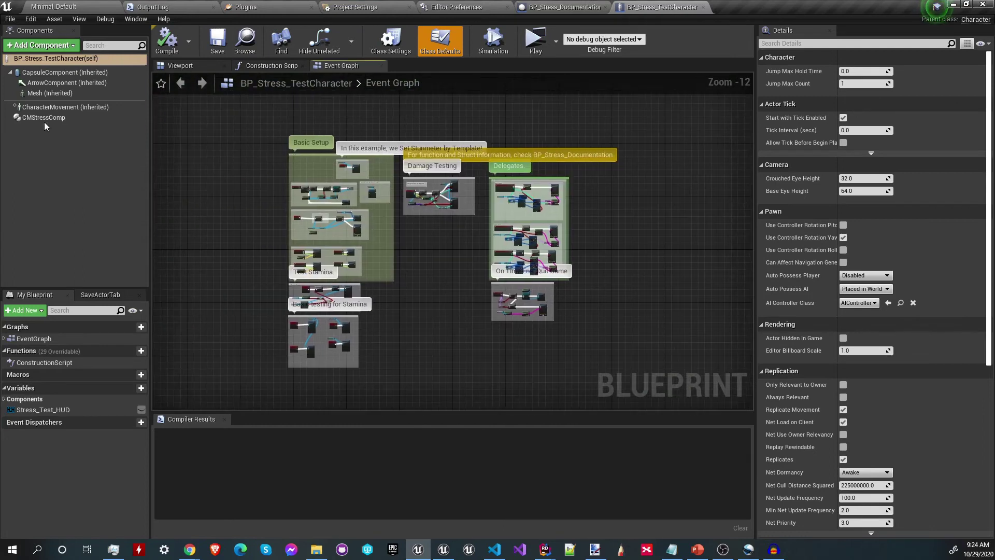
left_click(43, 121)
scroll(881, 297, "down", 2)
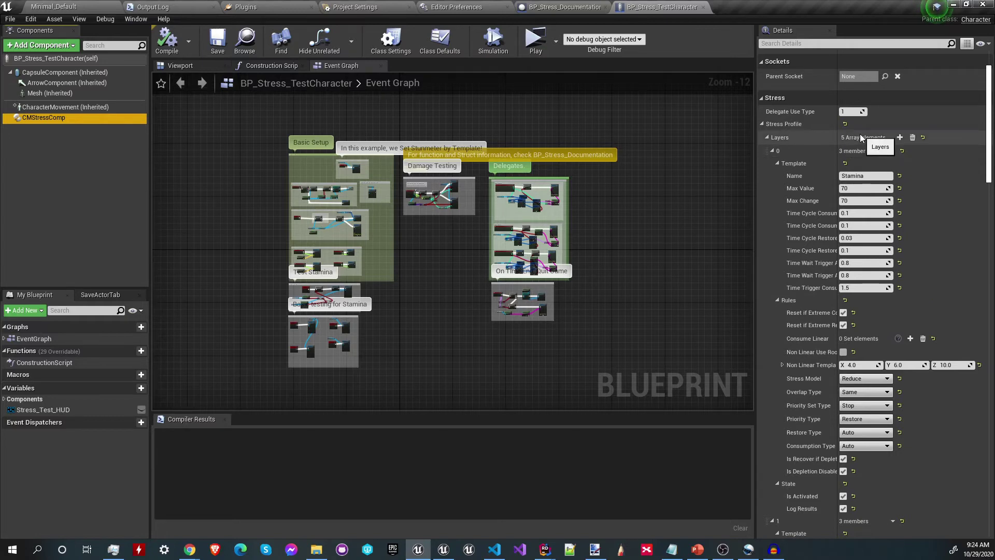
Step: Look through the Stress Profile layers of the CMStressComp component, from Stamina down to Increase
scroll(853, 362, "down", 5)
scroll(851, 424, "down", 19)
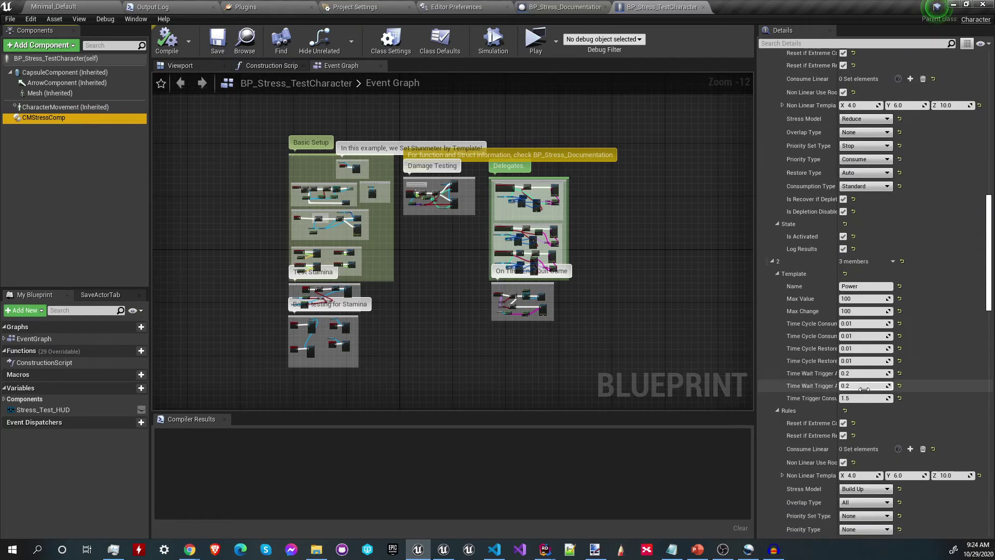
scroll(860, 391, "down", 12)
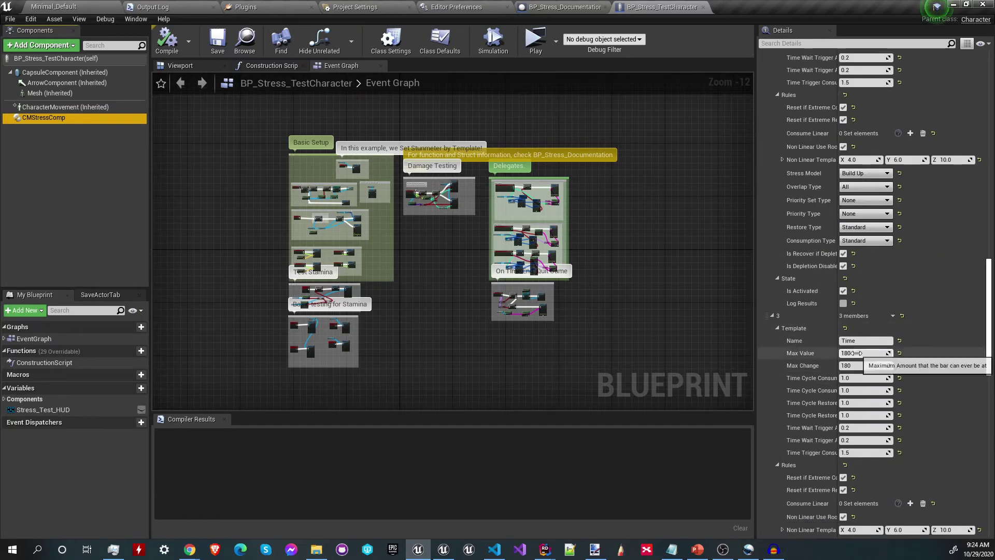
scroll(840, 410, "down", 12)
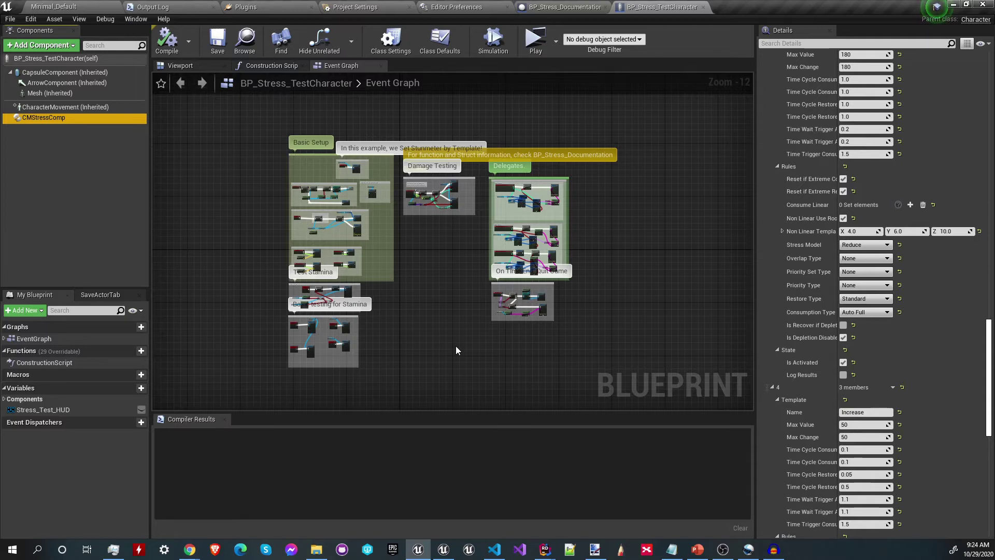
Step: Inspect the Delegate Dynamic Modified Stress event and its Print String chain in the Delegates group of the event graph
right_click_drag(450, 320, 336, 346)
scroll(418, 305, "up", 6)
scroll(331, 236, "up", 5)
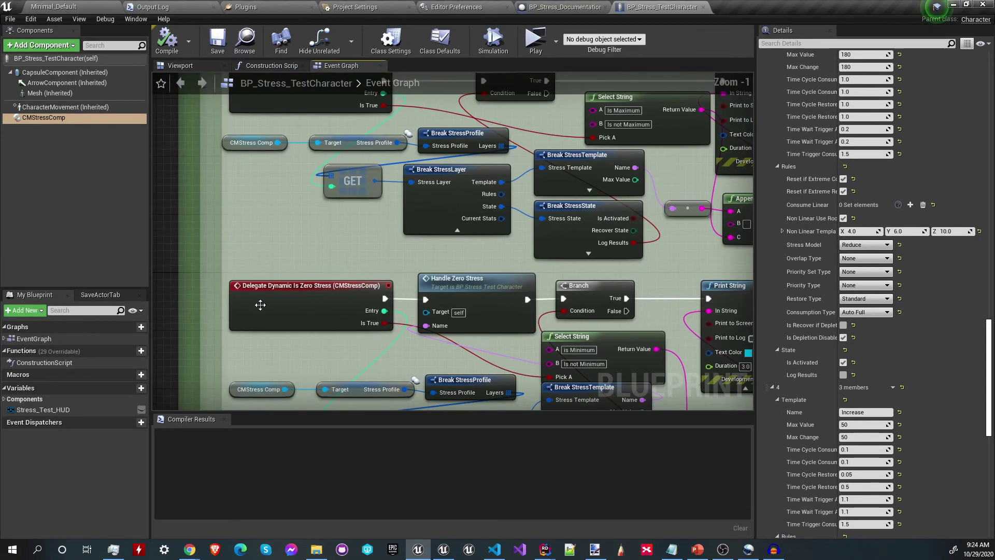
scroll(219, 279, "up", 1)
scroll(210, 268, "down", 9)
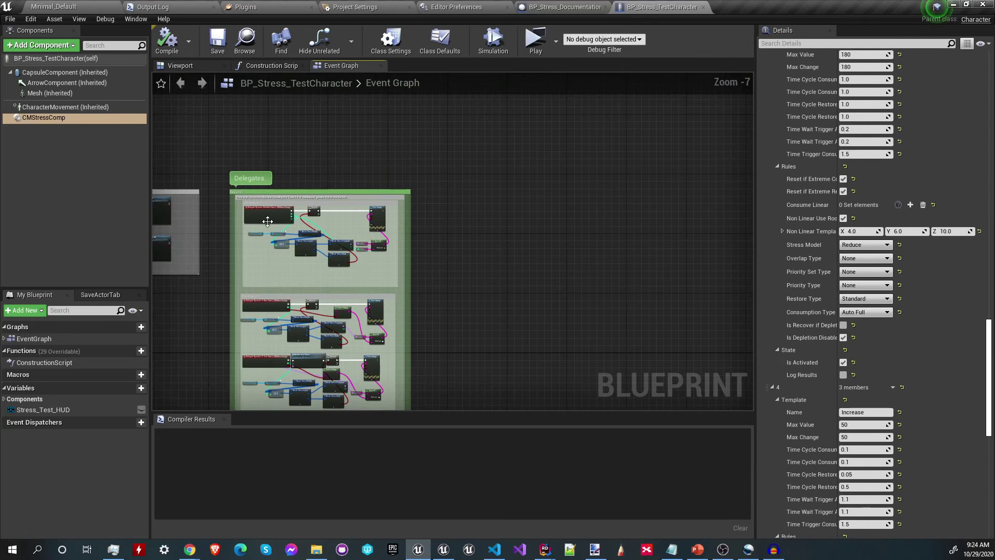
scroll(265, 224, "up", 5)
scroll(265, 224, "up", 4)
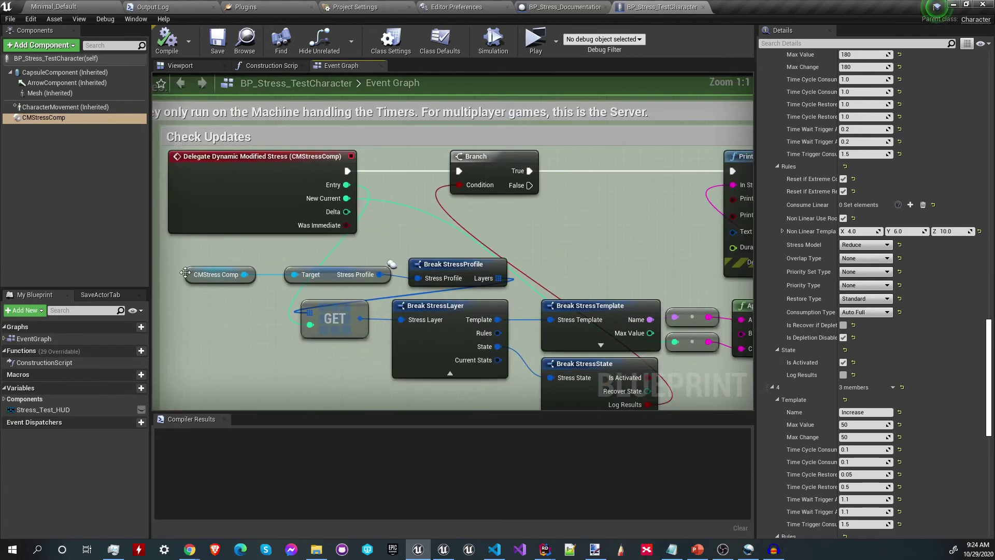
left_click(232, 192)
right_click_drag(291, 338, 248, 323)
scroll(248, 322, "down", 1)
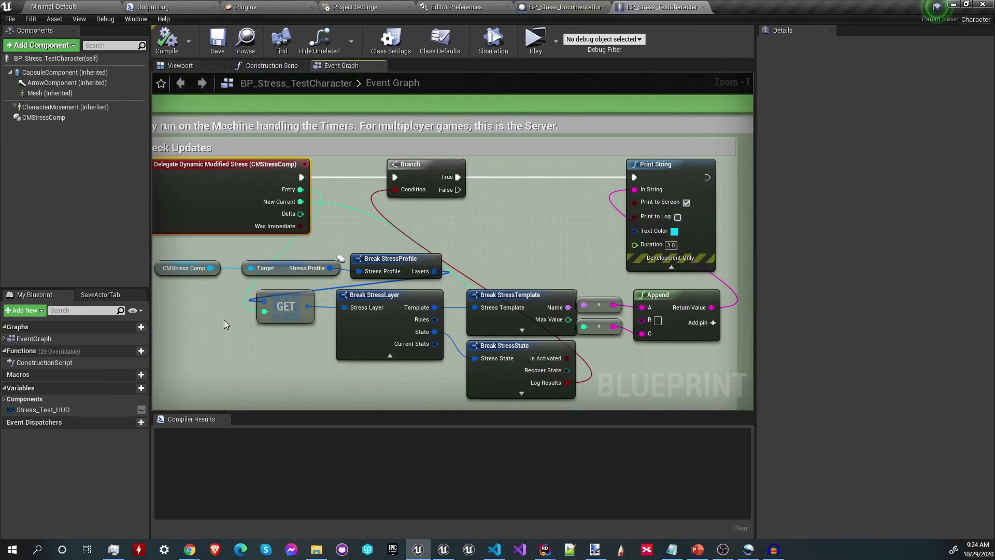
Step: View the Delegate Dynamic Is Max Stress and Is Zero Stress node chains in the Delegates group
right_click_drag(227, 330, 317, 120)
scroll(266, 321, "down", 4)
scroll(335, 275, "up", 5)
scroll(250, 279, "down", 1)
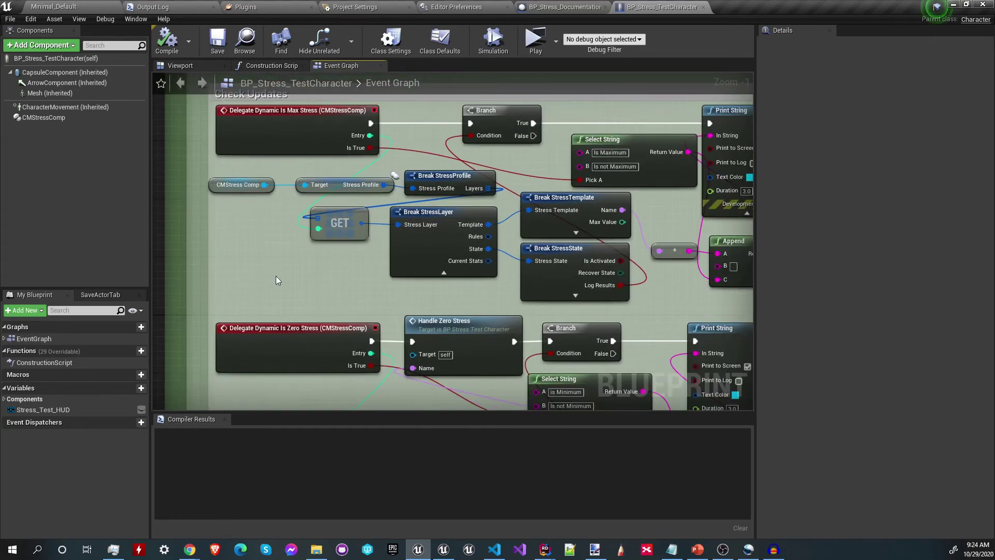
right_click_drag(276, 278, 234, 210)
scroll(263, 323, "down", 3)
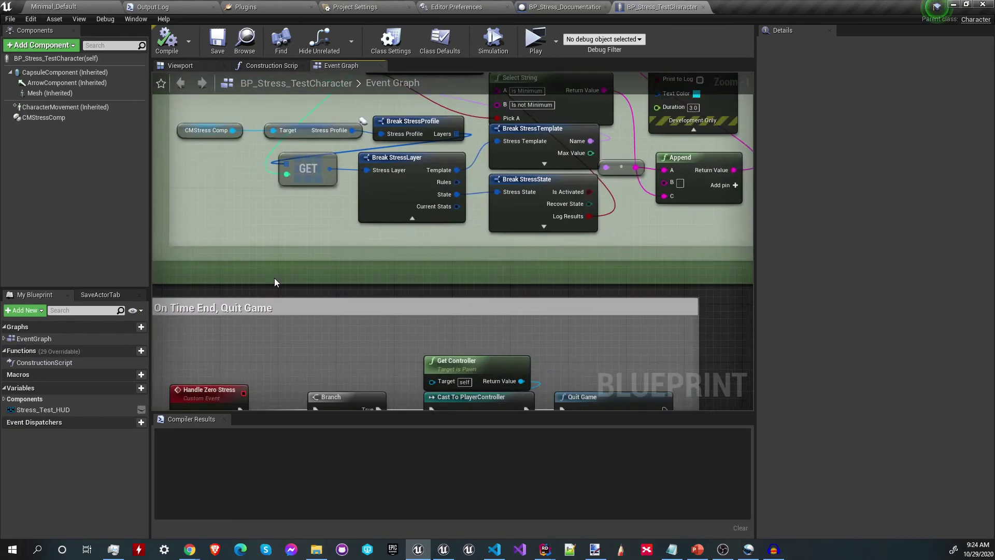
Step: Examine the Handle Zero Stress logic in "On Time End, Quit Game", highlighting the Quit Game node and the Health check branch
scroll(254, 285, "up", 4)
right_click_drag(547, 239, 422, 229)
left_click(582, 215)
right_click_drag(396, 284, 547, 203)
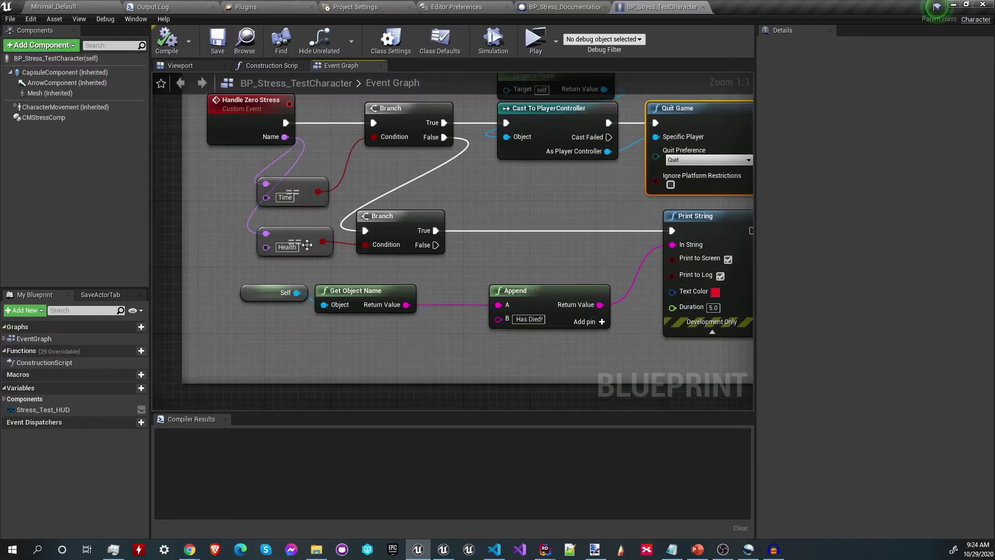
left_click(282, 239)
right_click_drag(556, 266, 484, 285)
mouse_move(445, 239)
left_mouse_down()
mouse_move(474, 267)
mouse_move(611, 332)
left_mouse_up()
left_click(409, 288)
right_click_drag(409, 287, 534, 400)
Step: Examine the Damage Testing group from Event AnyDamage through to the Use NR and Restore NR nodes
scroll(436, 316, "down", 10)
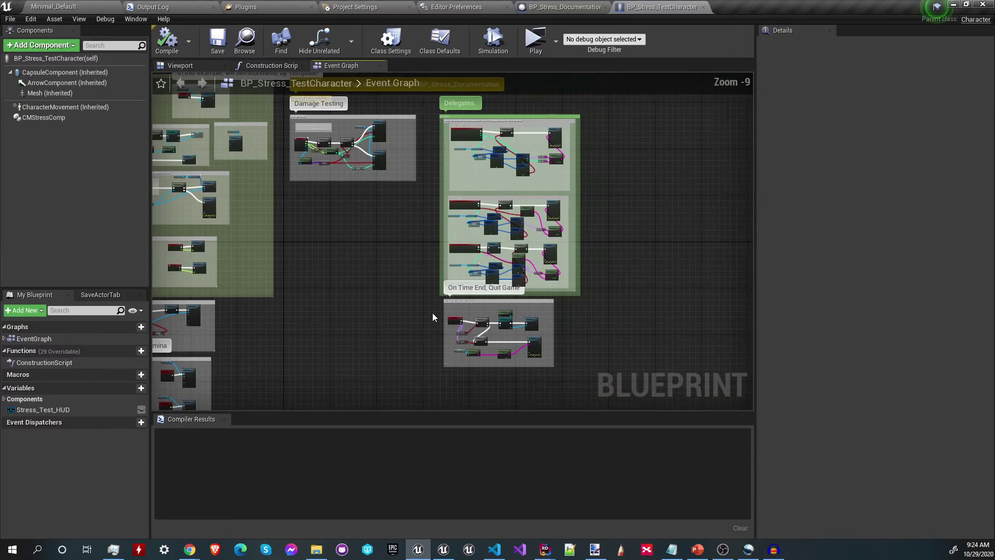
right_click_drag(349, 150, 418, 228)
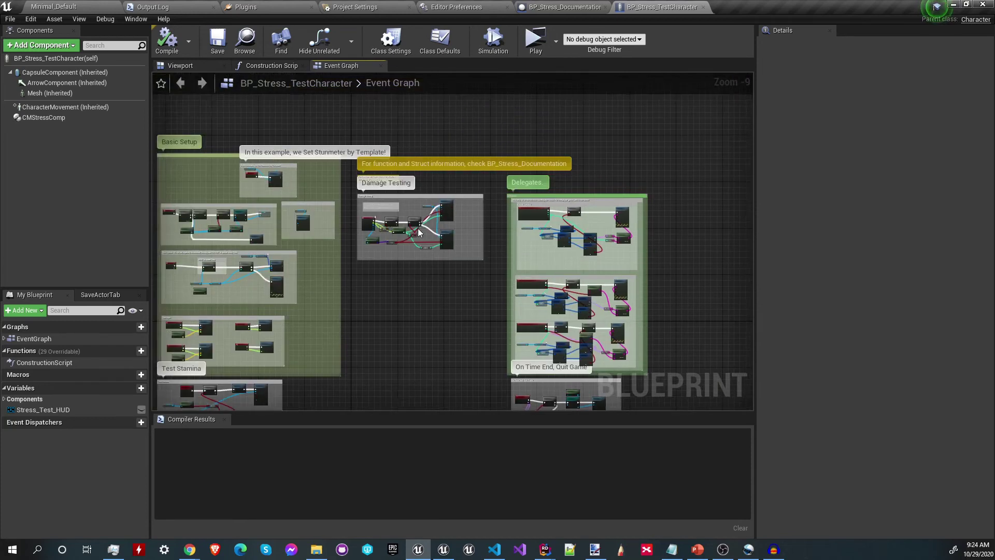
scroll(418, 229, "up", 9)
right_click_drag(305, 273, 305, 302)
scroll(304, 301, "down", 2)
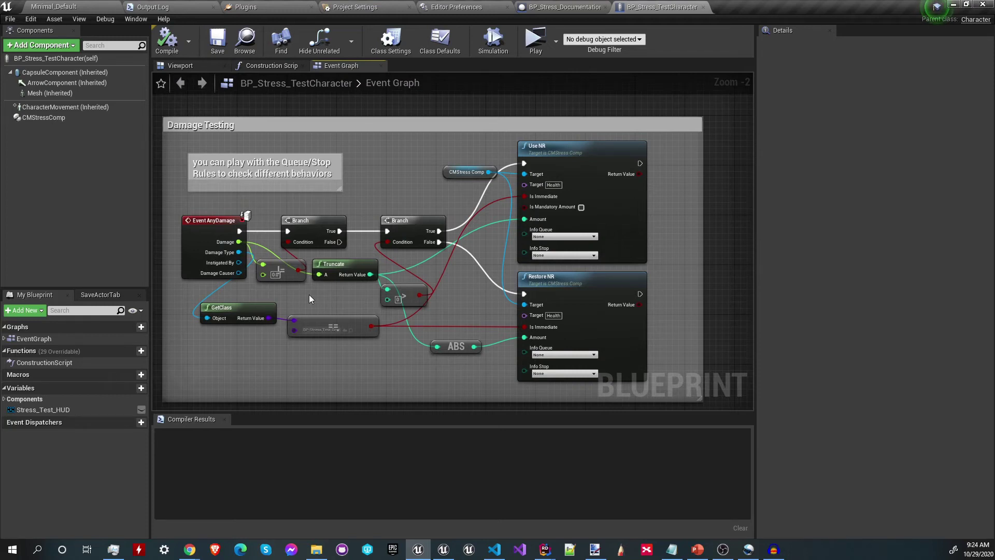
left_click(188, 230)
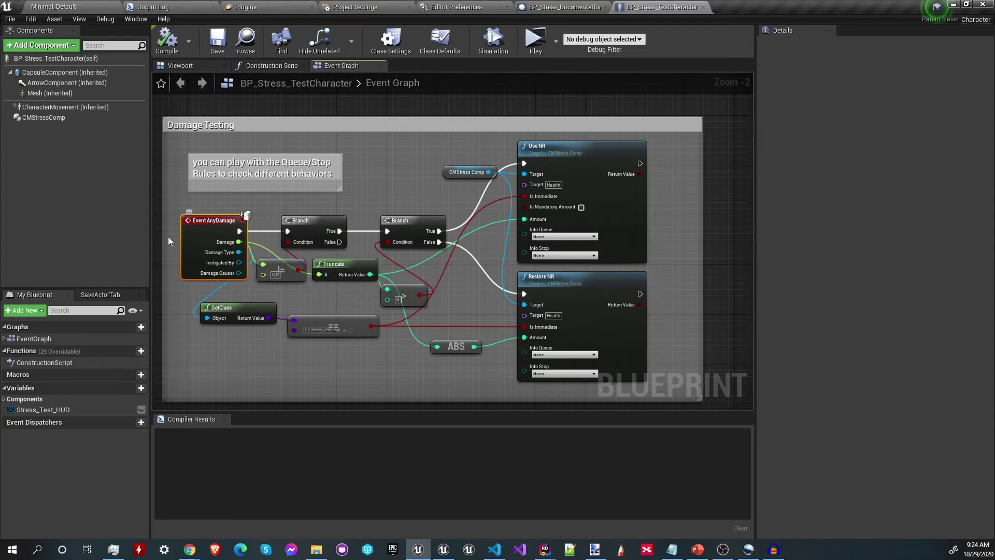
scroll(290, 347, "up", 2)
right_click_drag(340, 320, 312, 379)
right_click_drag(575, 335, 610, 200)
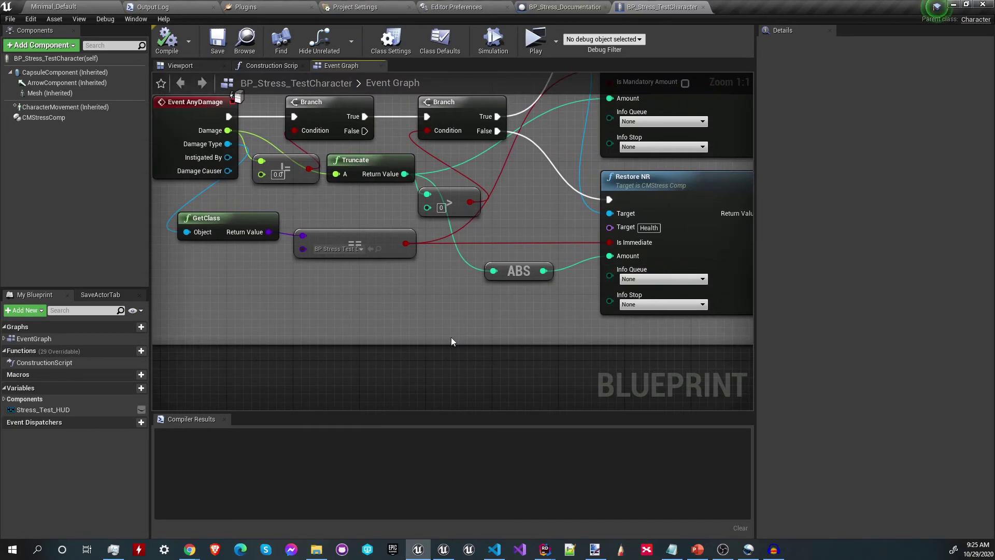
right_click_drag(451, 341, 473, 350)
Step: Go to the Test Stamina group and highlight its Space Bar jump nodes
scroll(474, 353, "down", 8)
right_click_drag(368, 346, 419, 310)
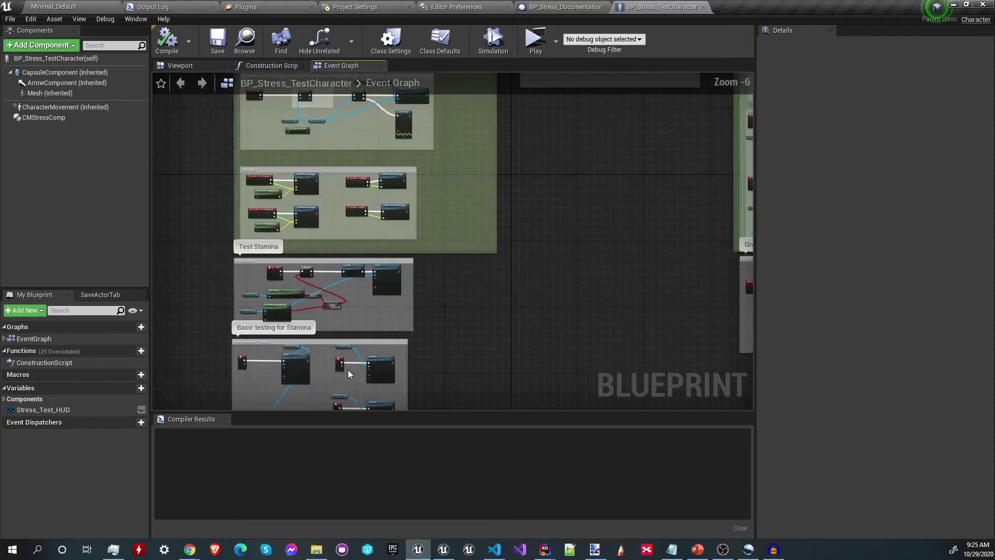
scroll(342, 363, "up", 8)
right_click_drag(208, 221, 337, 323)
right_click_drag(272, 218, 244, 218)
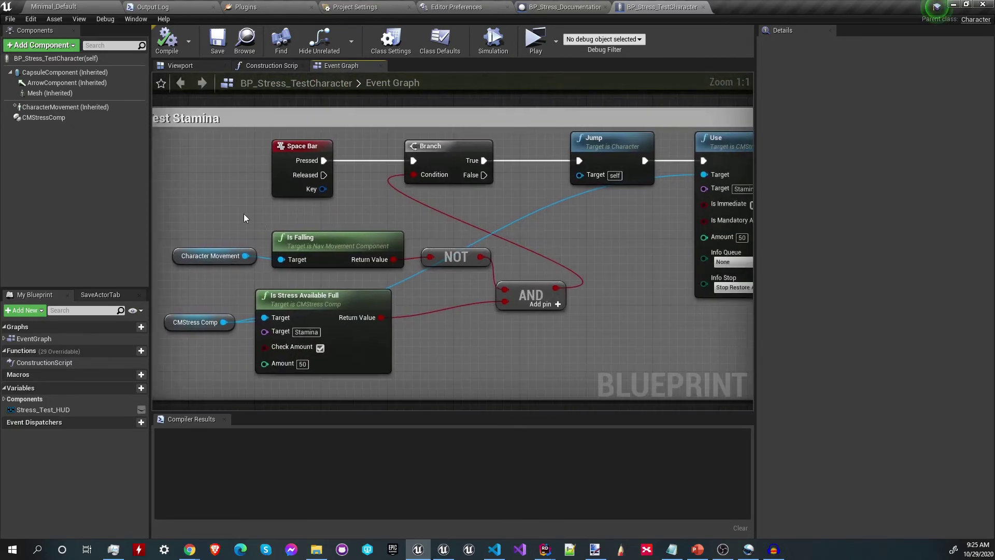
left_click_drag(274, 209, 702, 355)
Step: Go to the Basic testing for Stamina group and highlight its key-triggered Use and Restore nodes
scroll(458, 244, "down", 4)
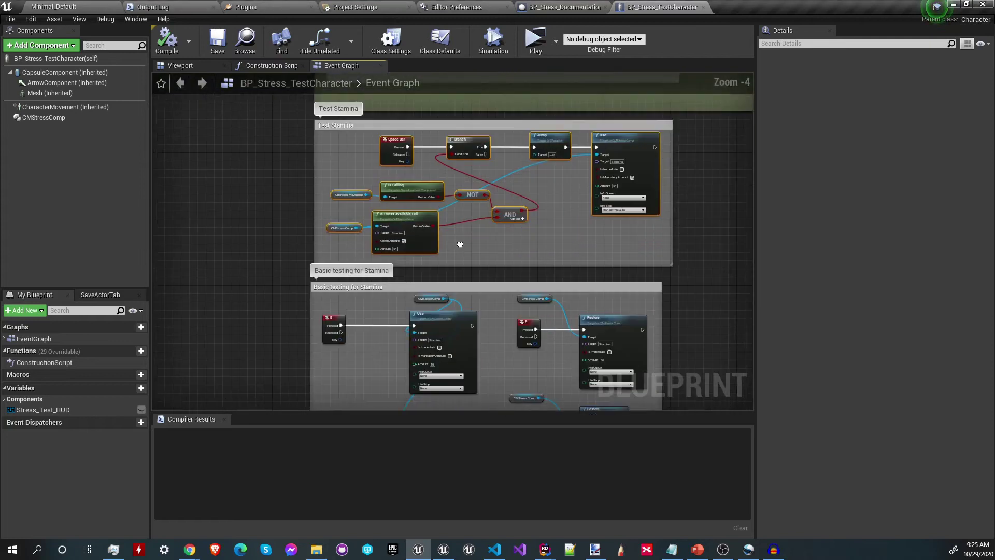
right_click_drag(347, 362, 338, 239)
scroll(406, 214, "up", 2)
right_click_drag(397, 223, 371, 221)
left_click_drag(238, 132, 506, 288)
Step: Go to the Test Input group and point out the MoveForward, LookRight, LookUp and MoveRightward axis events
scroll(506, 288, "down", 4)
right_click_drag(496, 229, 426, 347)
scroll(426, 346, "up", 6)
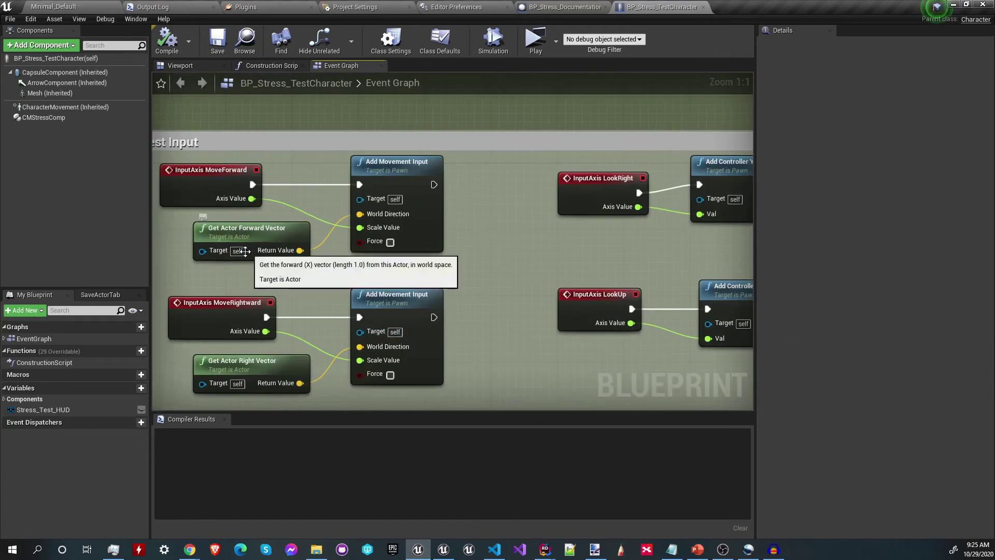
left_click(165, 204)
left_click(601, 193)
left_click(607, 325)
left_click(218, 311)
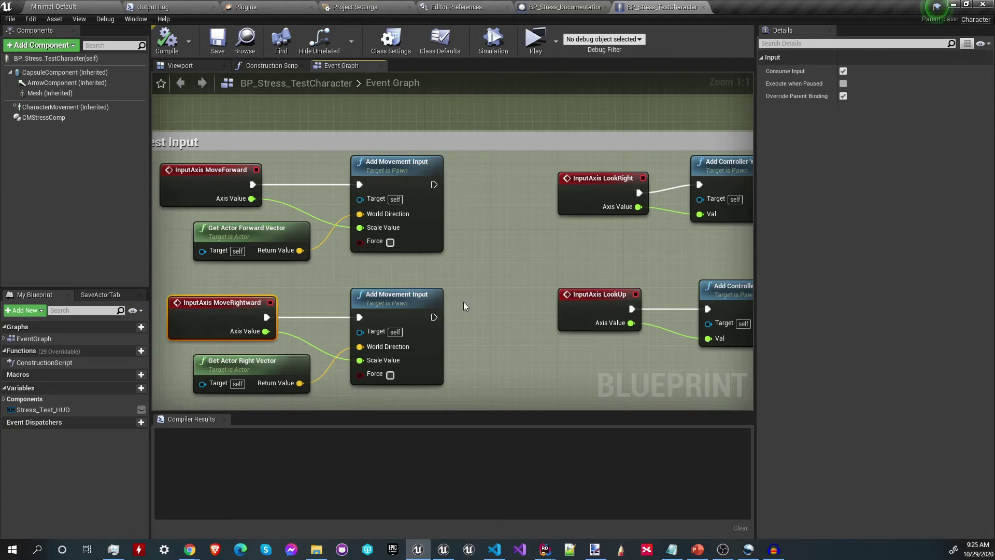
Step: Examine the BeginPlay chain in the Save HUD group of Basic Setup and select its SET Stress Test HUD node
scroll(464, 301, "down", 6)
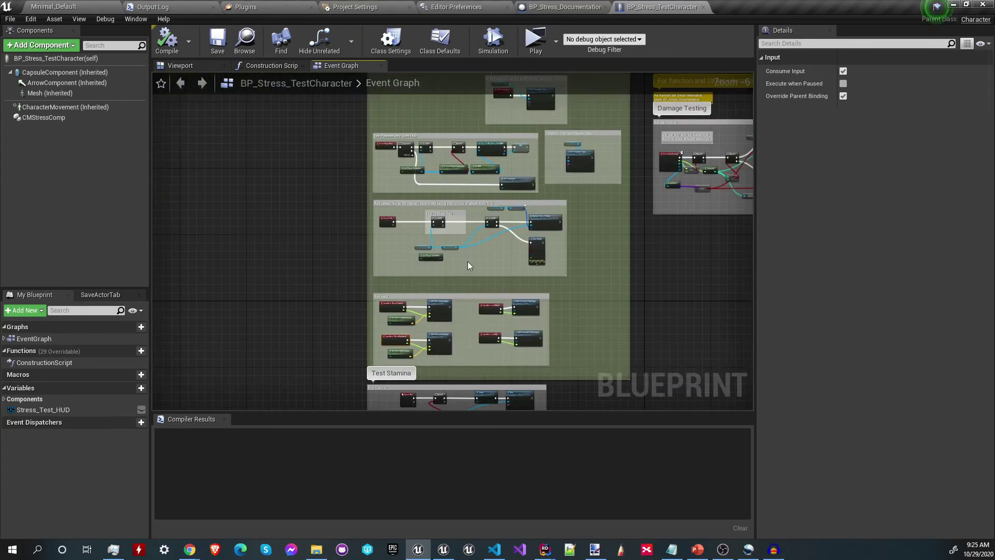
right_click_drag(467, 266, 422, 293)
scroll(467, 293, "down", 3)
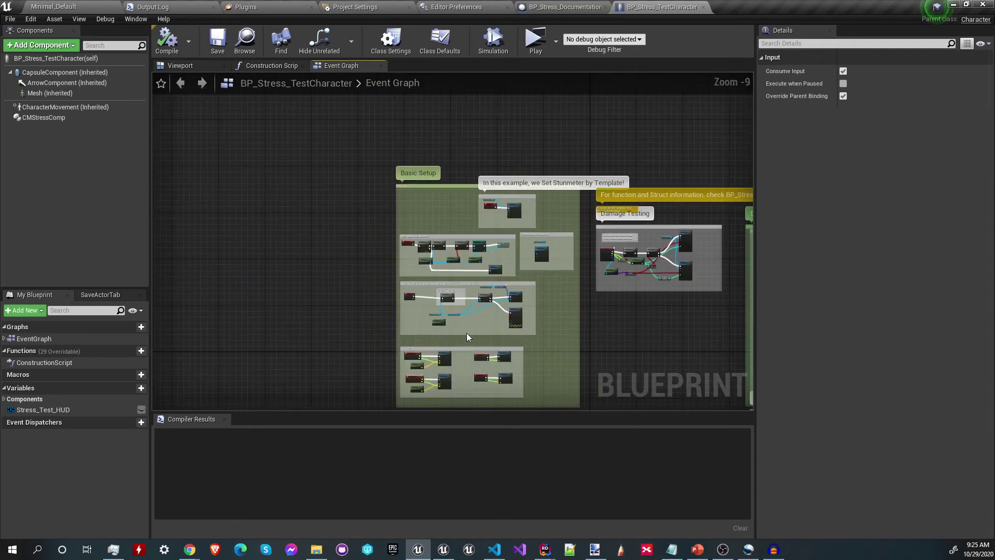
scroll(455, 259, "up", 9)
right_click_drag(490, 279, 363, 288)
scroll(469, 303, "down", 1)
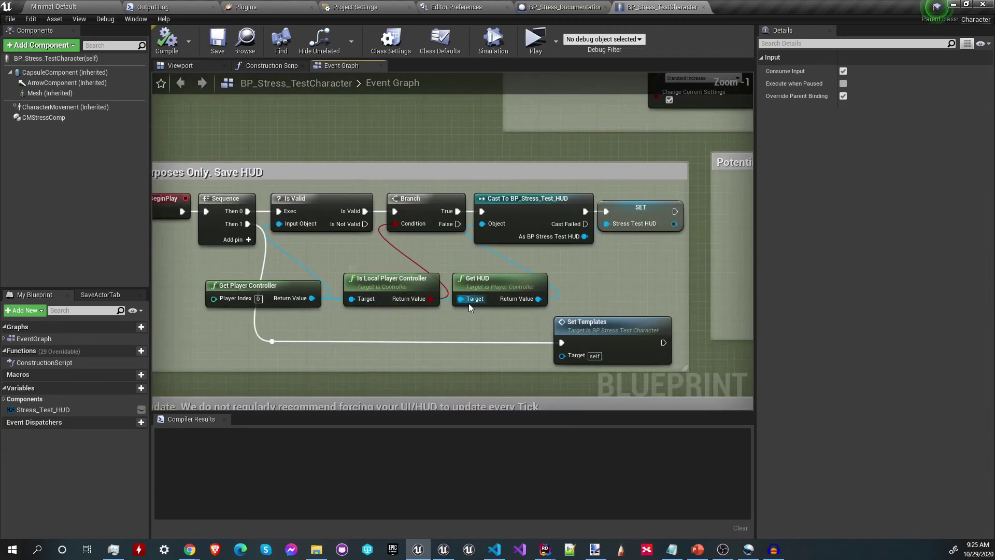
left_click(649, 222)
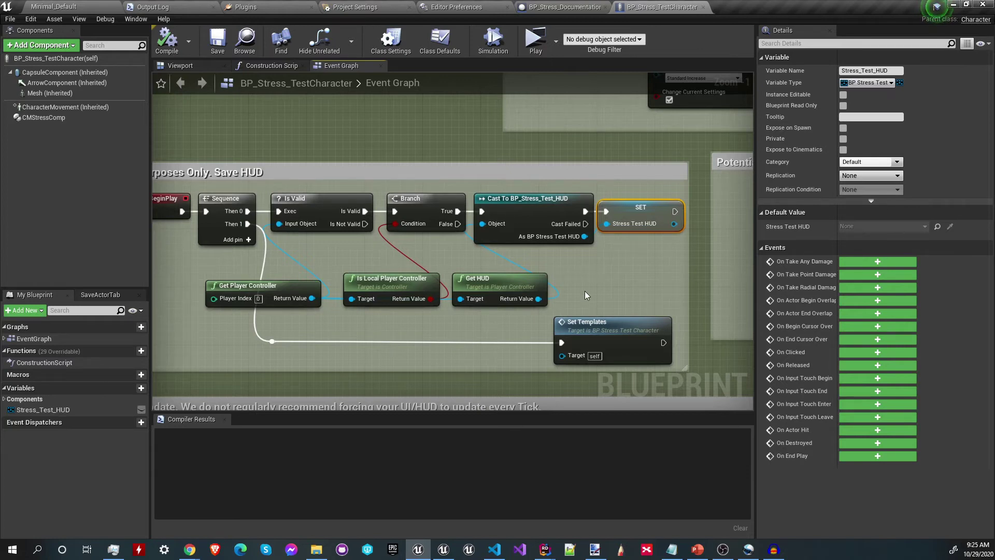
scroll(585, 291, "down", 5)
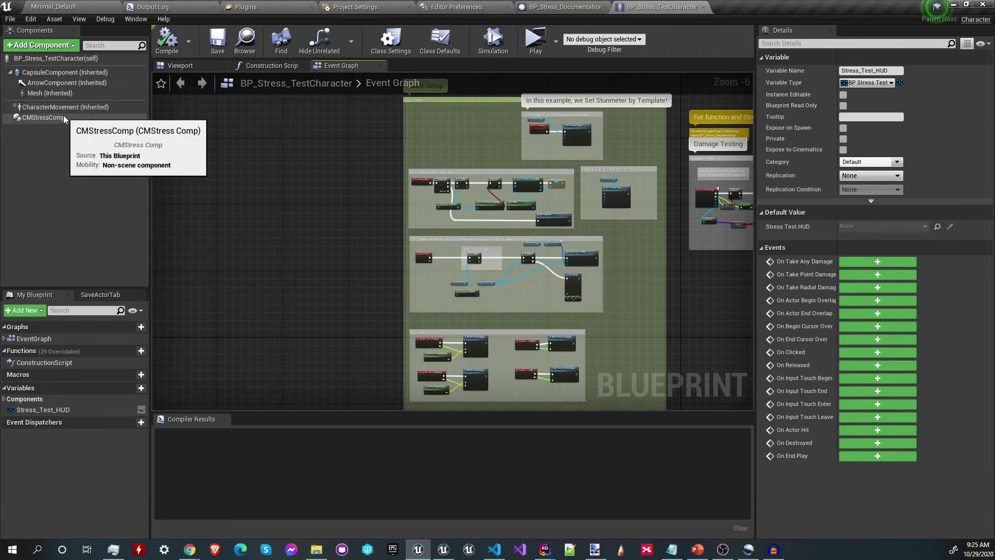
Step: Select the CMStressComp component and widen its details area so the full property names of its Stress Profile layers fit
left_click(44, 117)
scroll(903, 328, "down", 5)
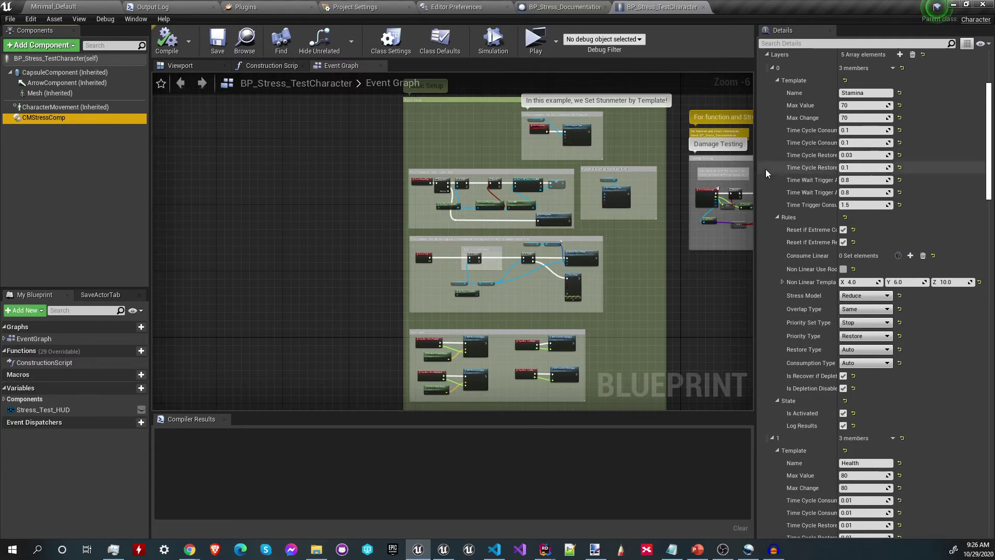
left_click_drag(755, 166, 588, 165)
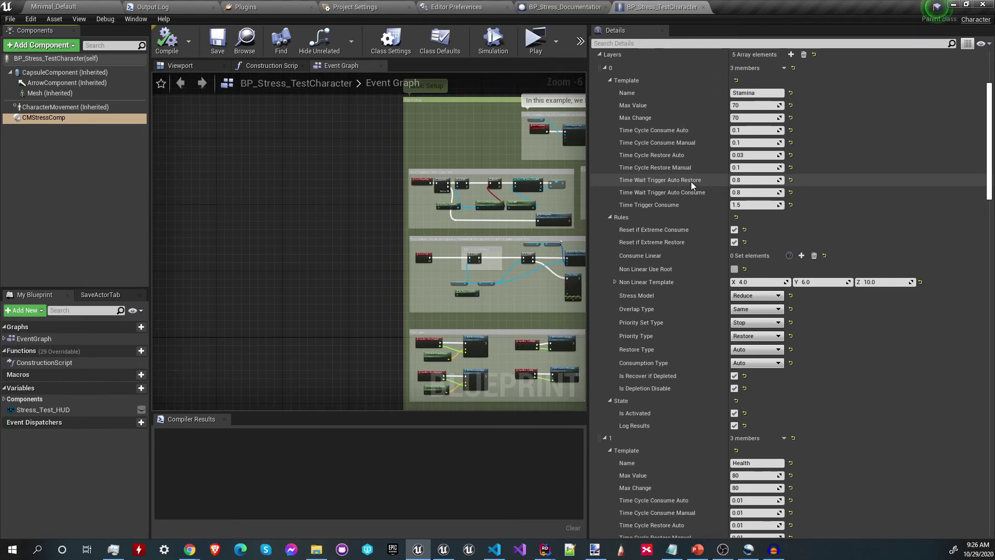
Step: Go through the Stamina layer's Template timings and Rules, checking the Restore Type options and keeping Auto
mouse_move(690, 182)
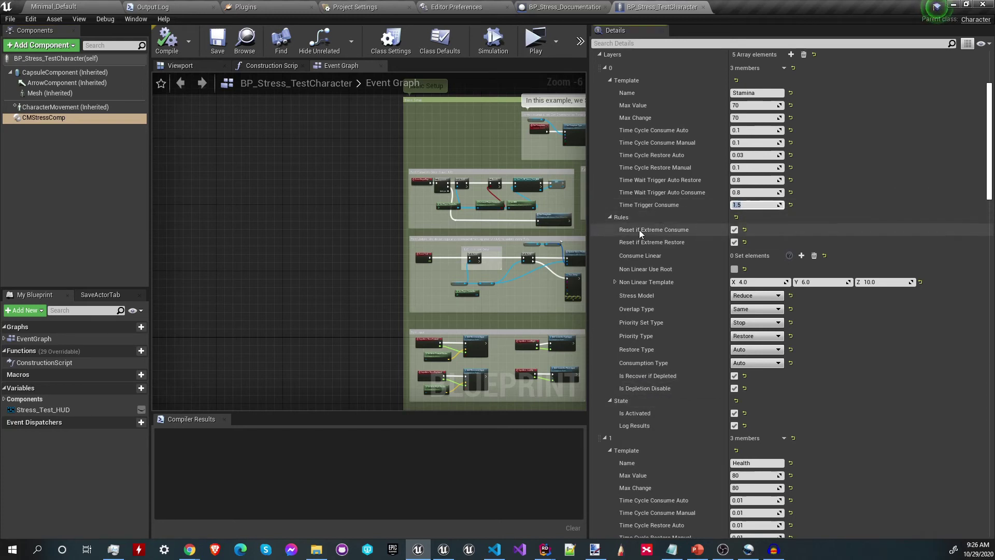
scroll(659, 254, "down", 1)
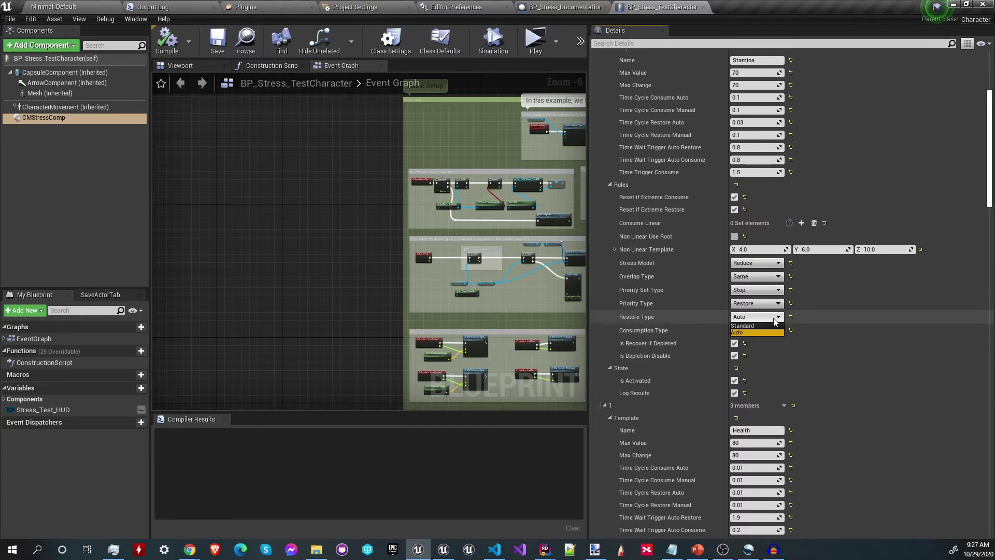
left_click(759, 332)
left_click(683, 332)
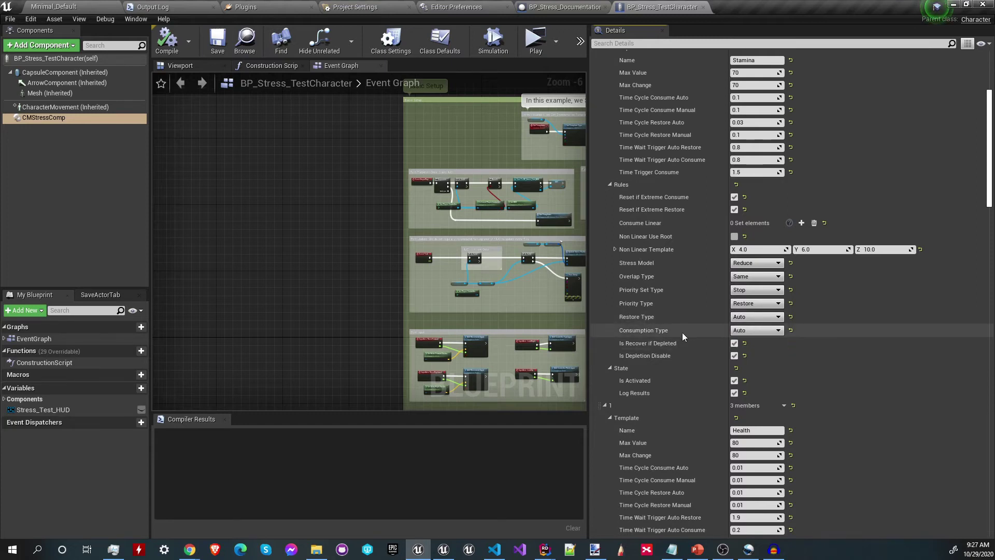
Step: Review the Stamina layer's remaining Rules and State settings, then the Template values of the Health layer
scroll(652, 360, "up", 2)
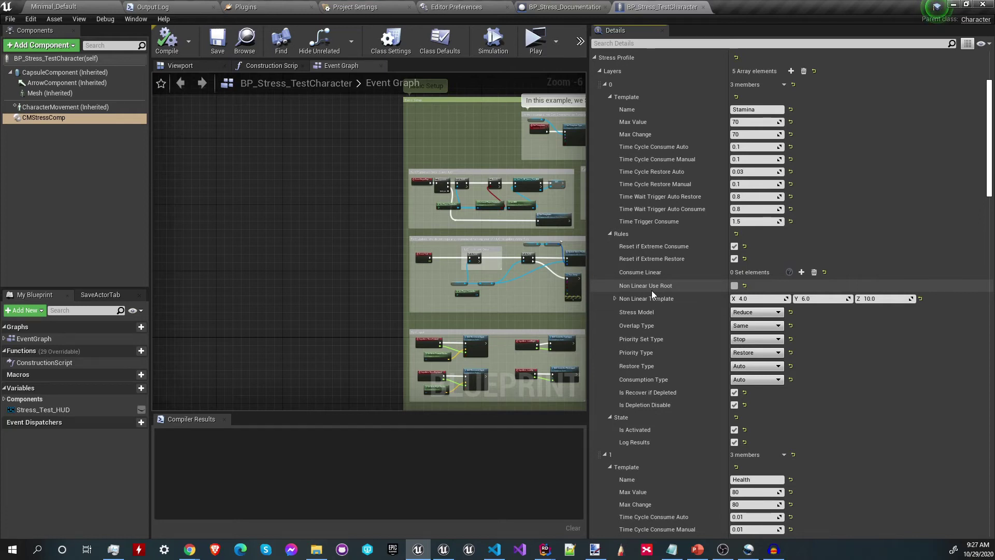
mouse_move(647, 300)
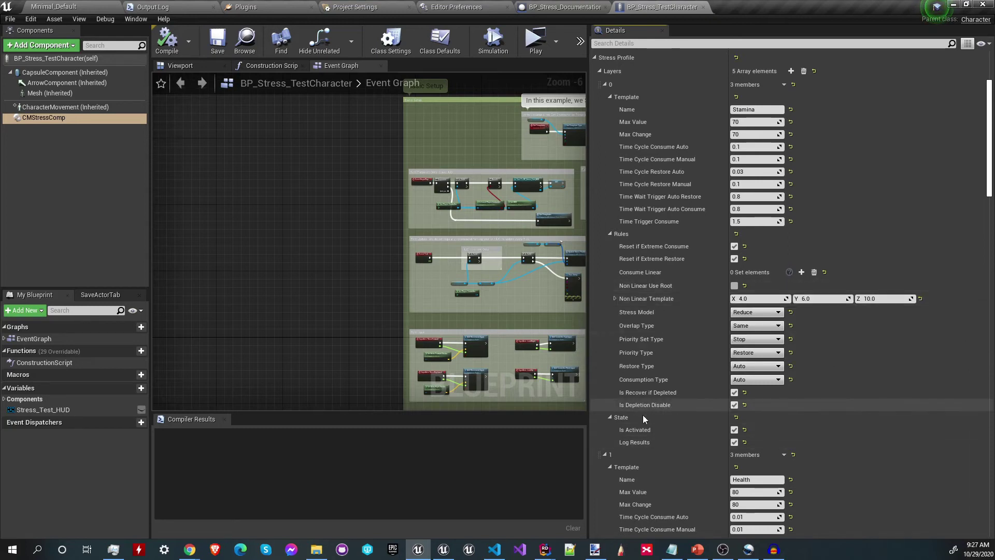
scroll(639, 421, "down", 2)
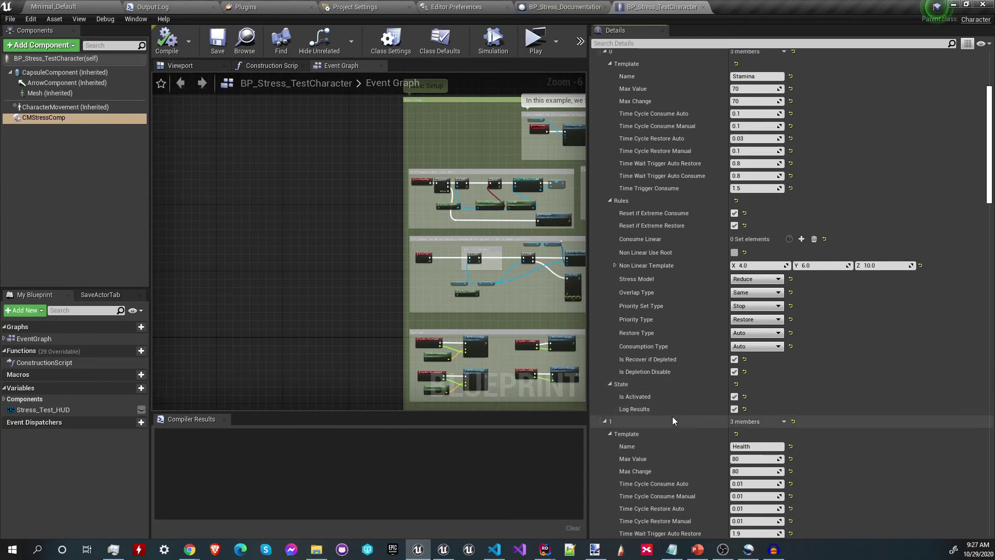
scroll(672, 423, "down", 3)
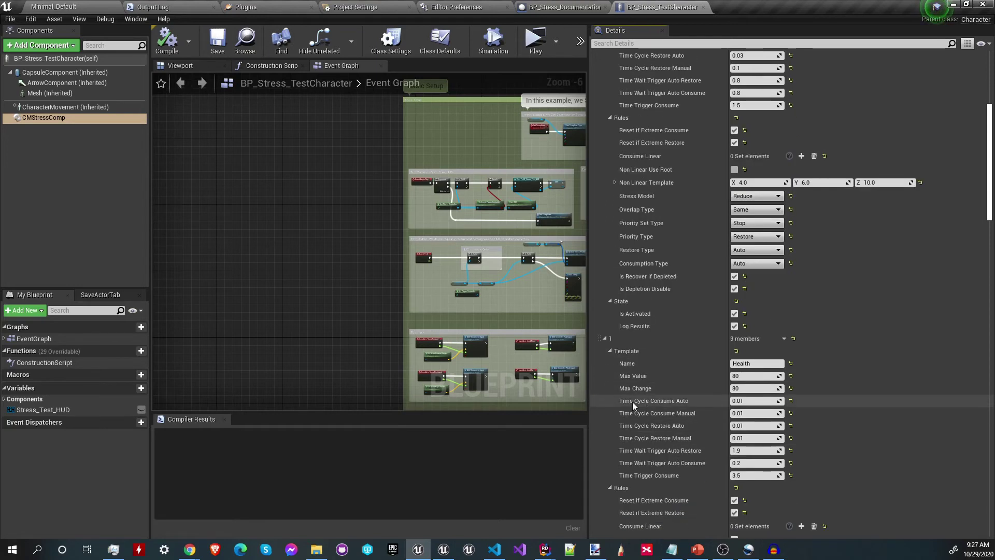
right_click_drag(295, 281, 221, 277)
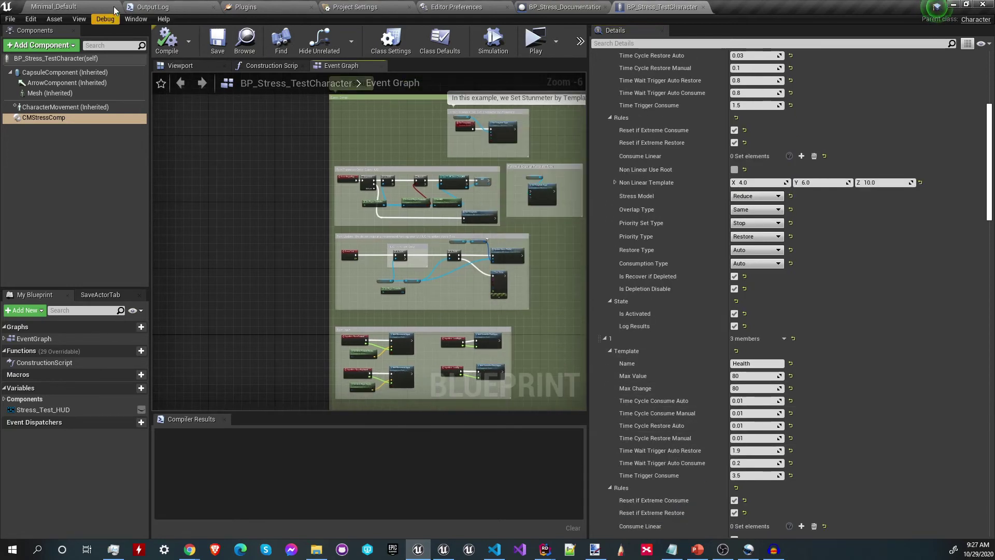
Step: Check the play mode and multiplayer options, including Number of Players, and return to the Minimal_Default level
left_click(555, 40)
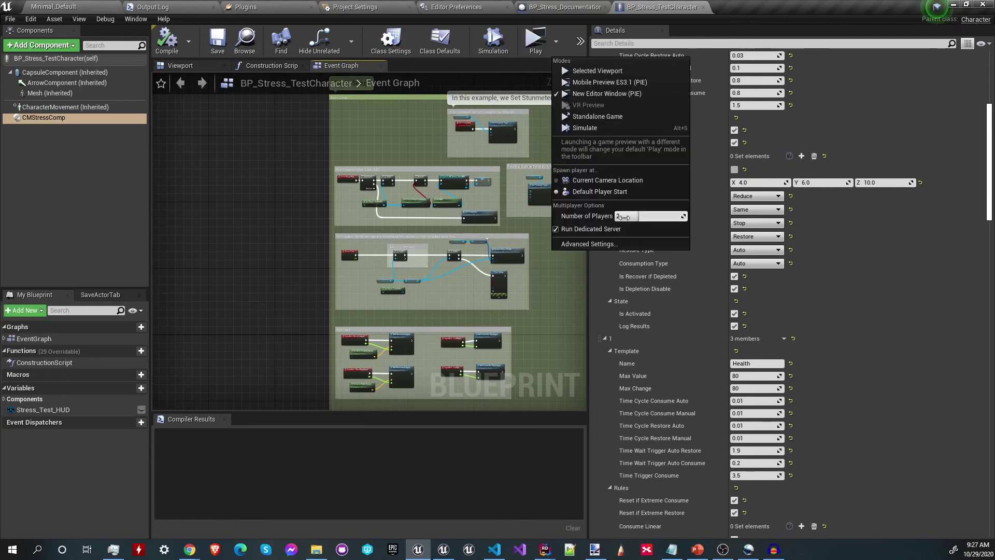
left_click(203, 145)
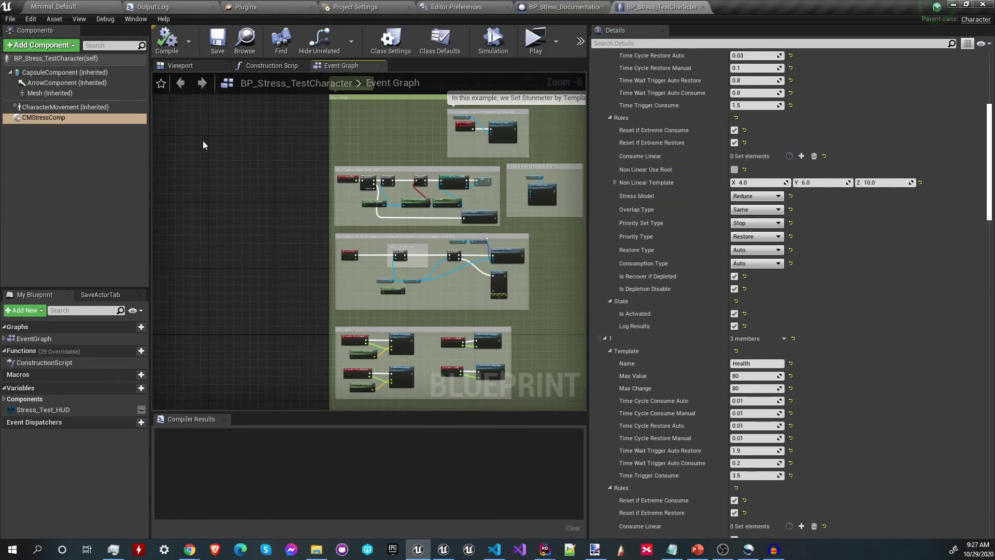
left_click(78, 6)
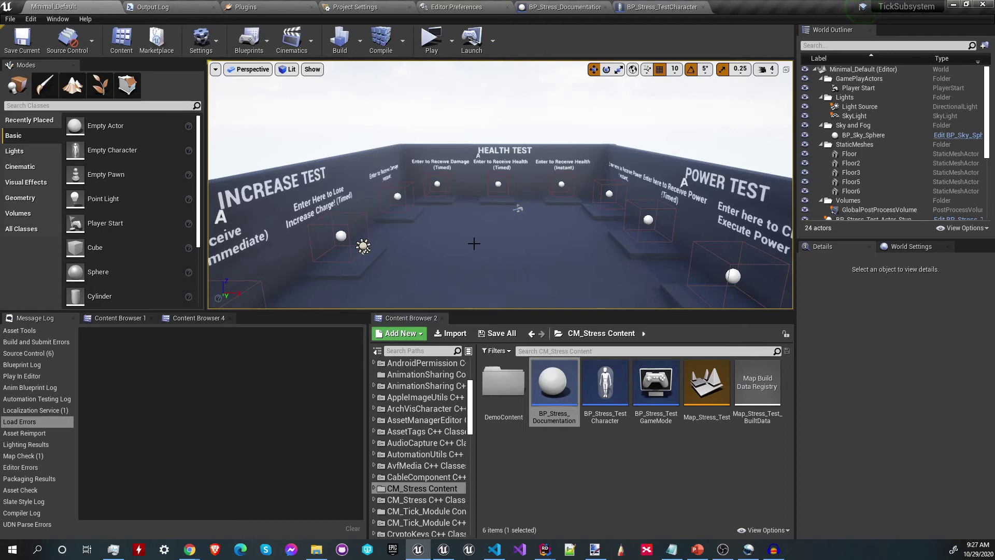
Step: Clear the Output Log and start the game preview, moving its window aside so the log lines can be read
left_click(179, 7)
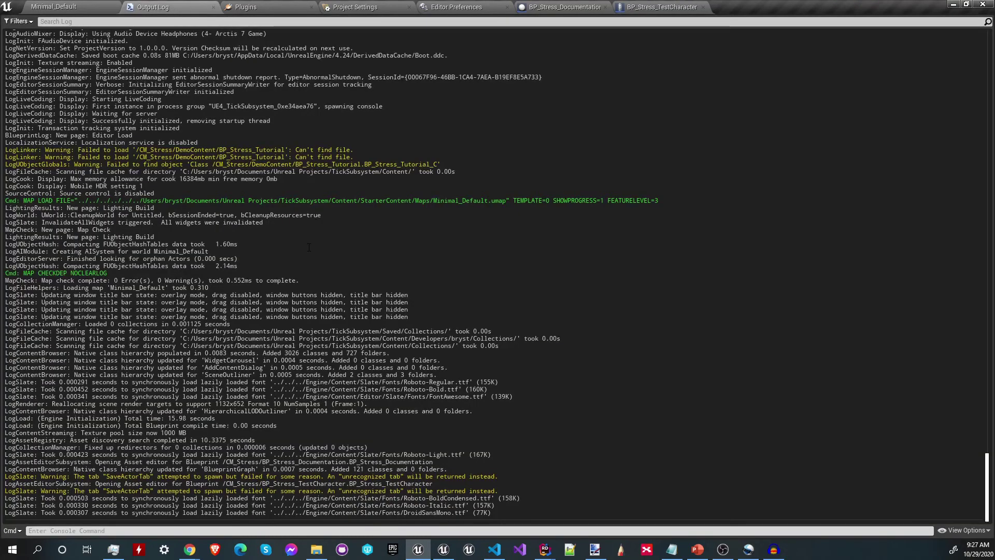
right_click(309, 247)
left_click(321, 253)
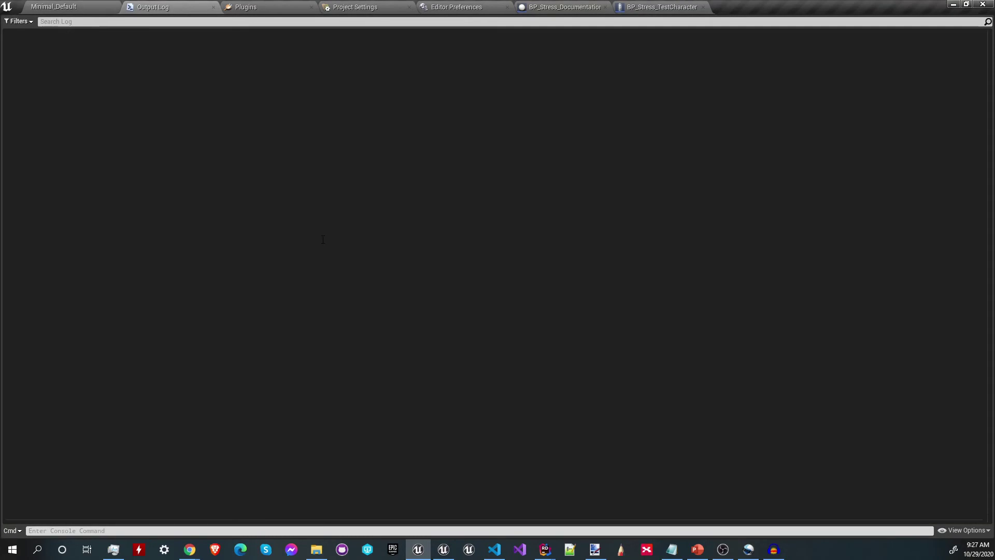
key("alt+p")
left_click_drag(451, 83, 581, 67)
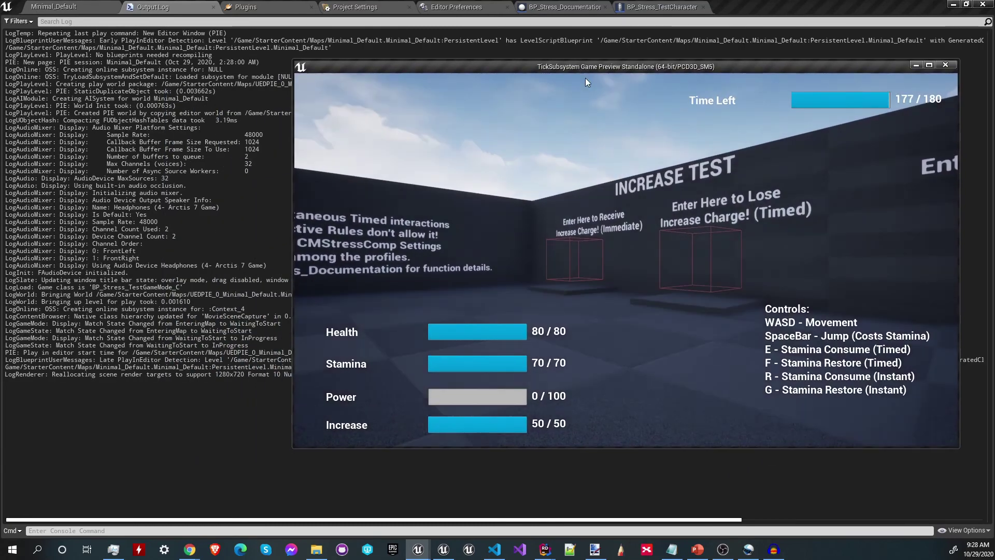
Step: Walk the character toward the Increase Test wall in the game preview and trigger the timed Stamina consumption
left_click(588, 134)
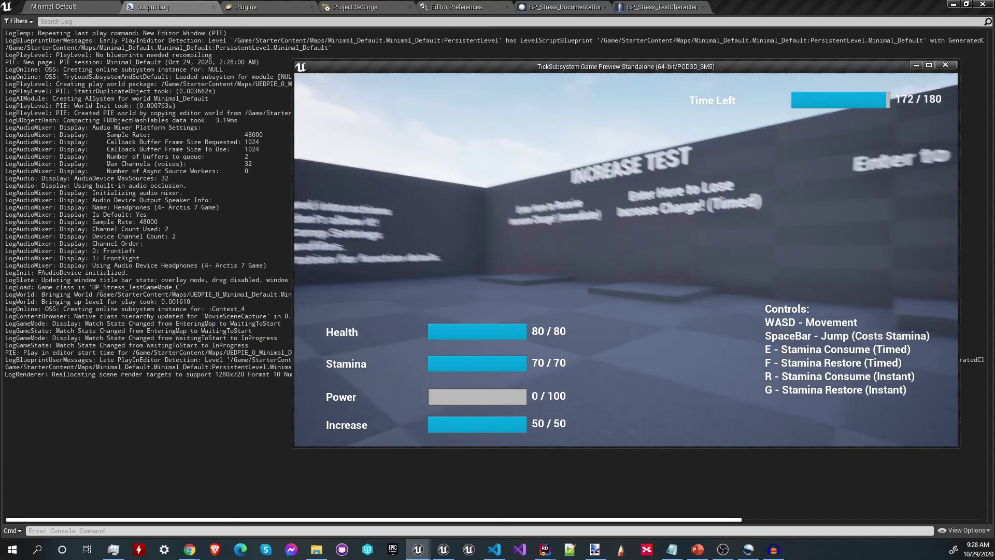
key("w")
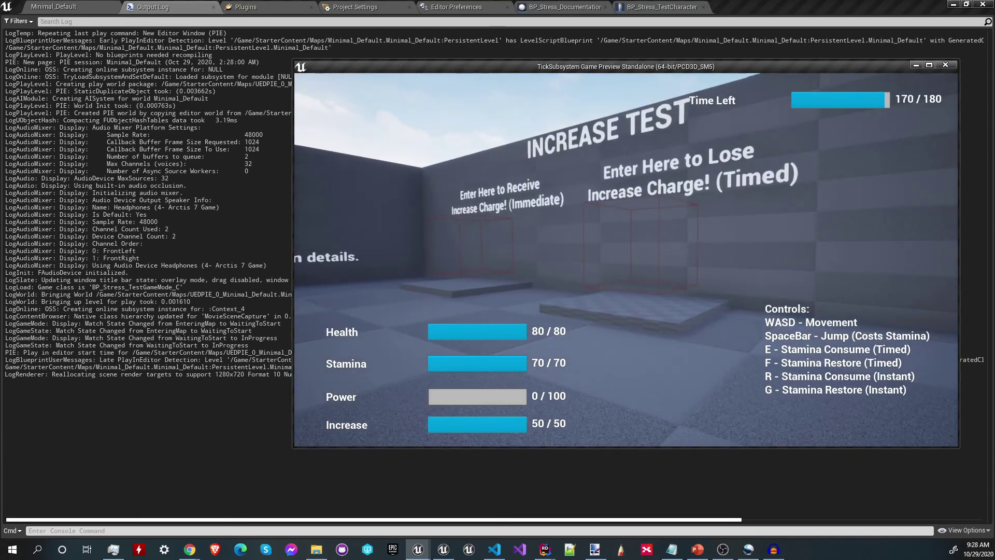
key("e")
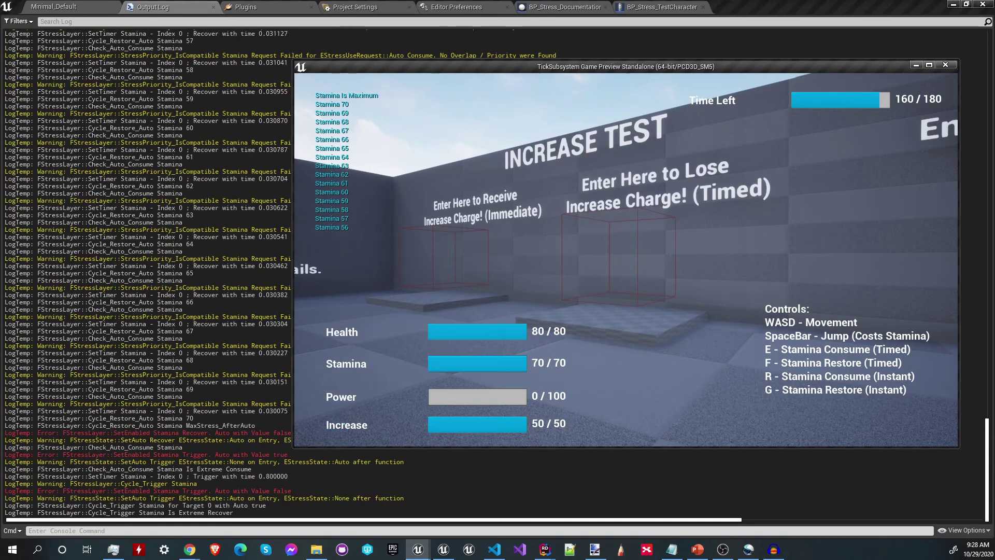
Step: Examine the Stamina consume and auto-restore cycles in the Output Log against the Stamina layer's Template timings in BP_Stress_TestCharacter
key("alt+Tab")
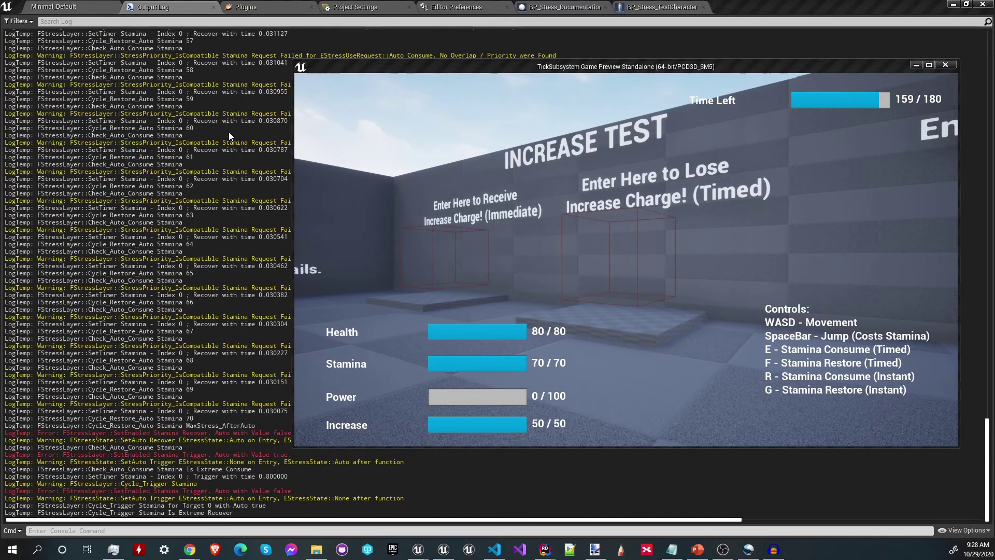
left_click(228, 132)
scroll(217, 196, "up", 12)
scroll(216, 196, "up", 20)
scroll(223, 189, "up", 13)
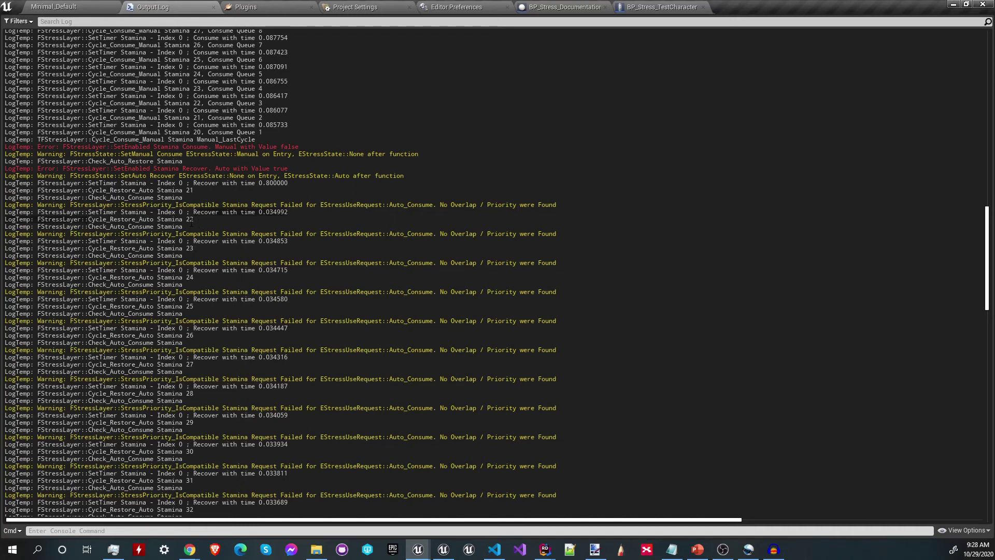
left_click(655, 10)
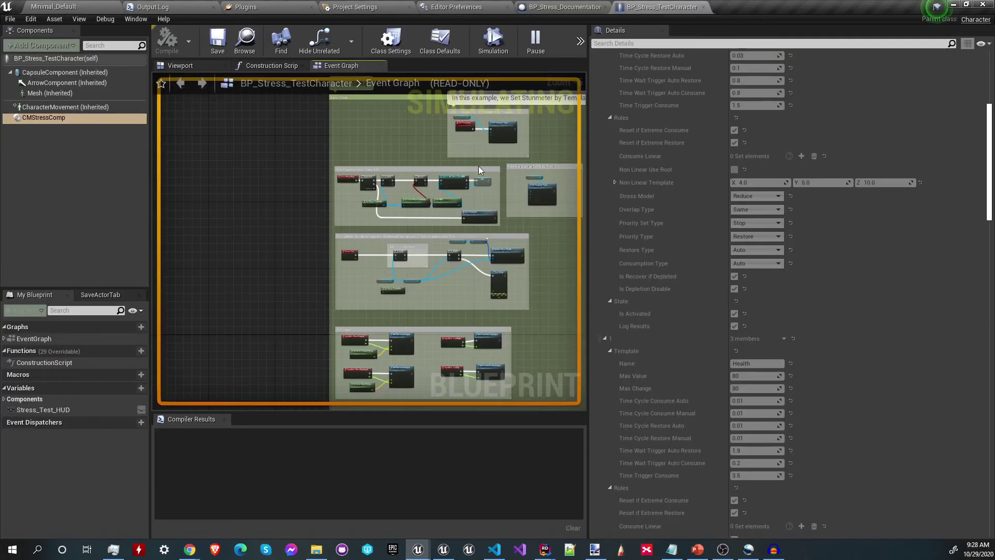
scroll(763, 249, "up", 5)
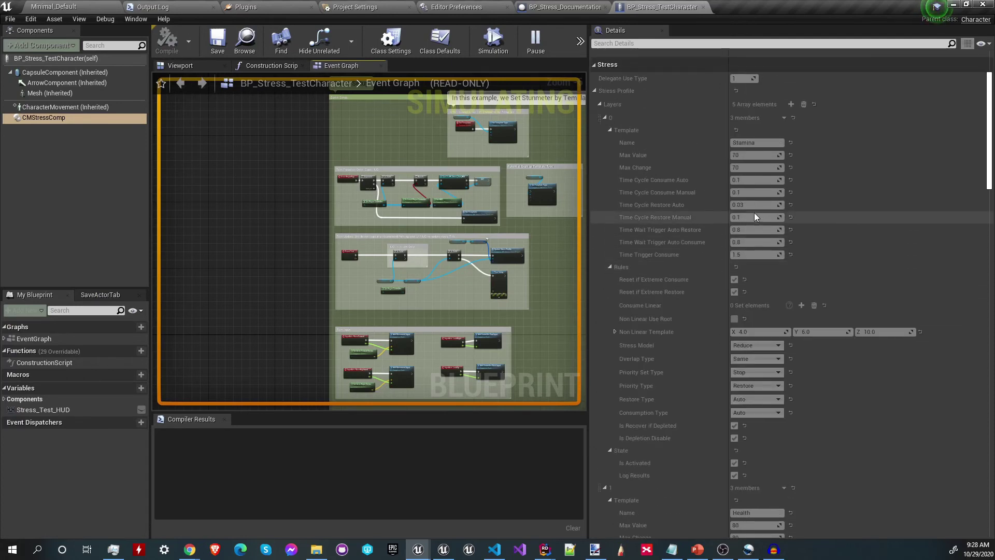
left_click(153, 7)
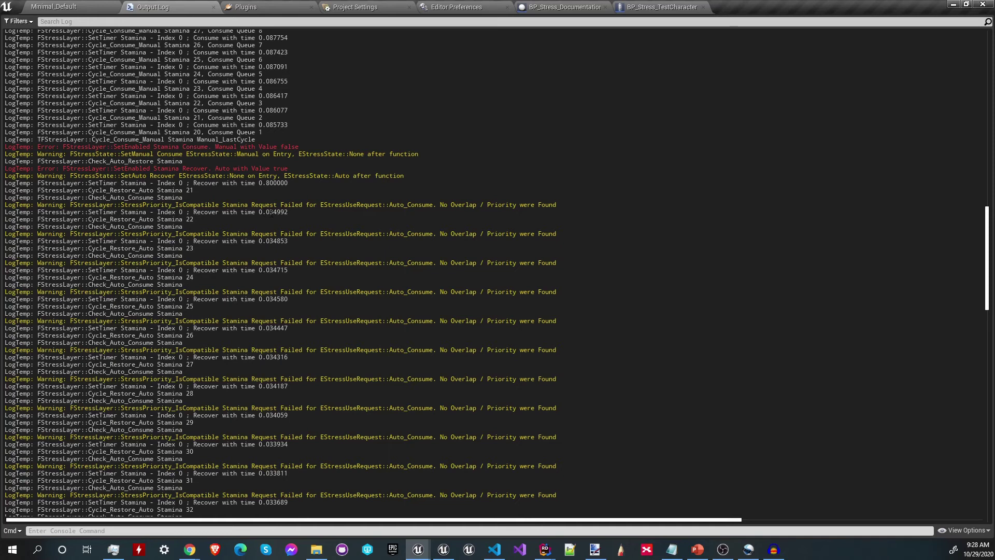
scroll(271, 212, "down", 10)
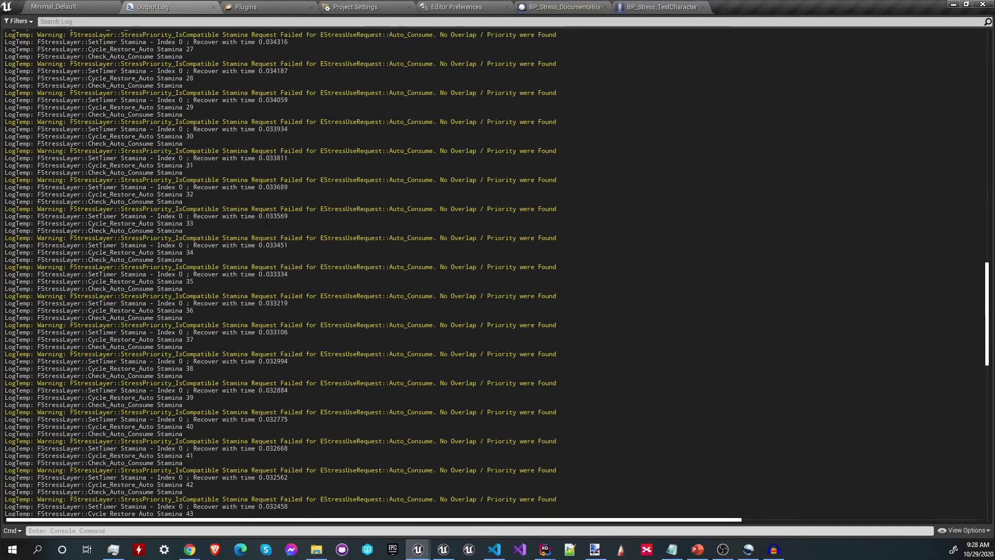
scroll(260, 237, "down", 10)
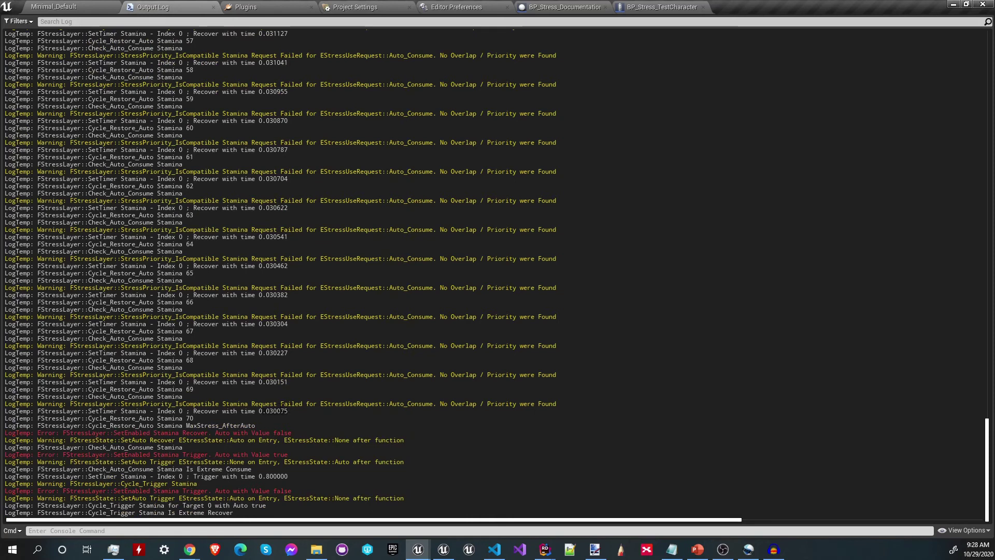
Step: End the play session and add an Auto Restore element to the Stamina layer's Consume Linear rule
left_click(657, 10)
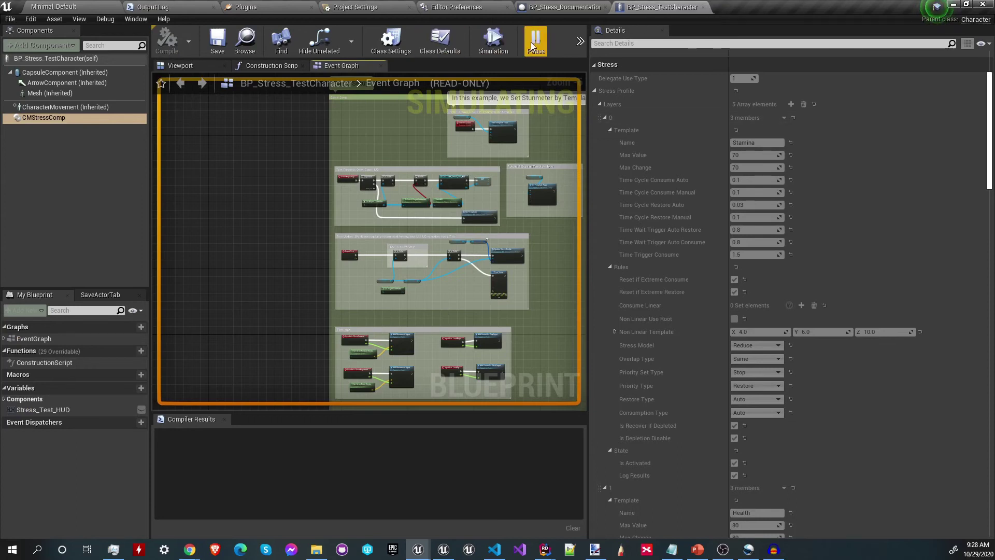
mouse_move(424, 554)
left_click(474, 505)
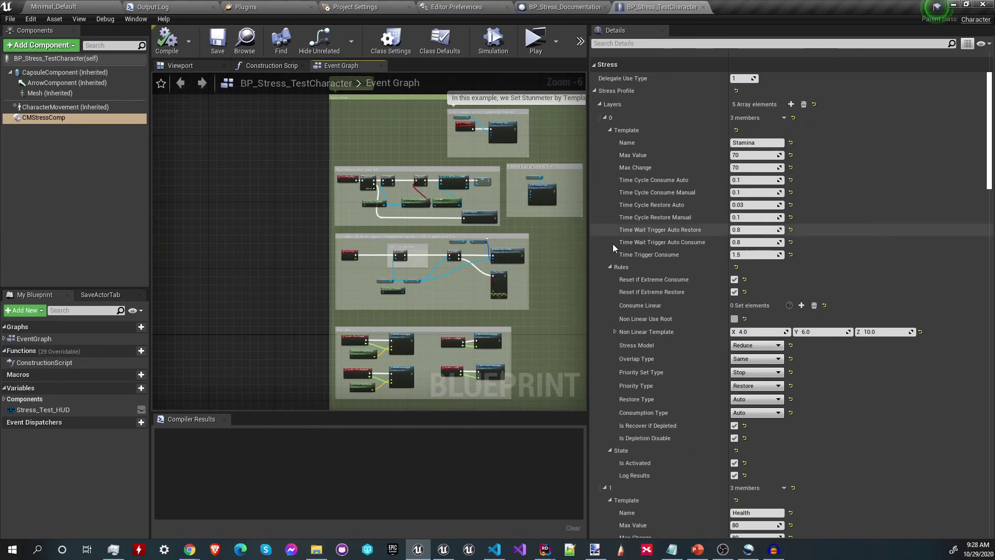
left_click(801, 305)
left_click(762, 320)
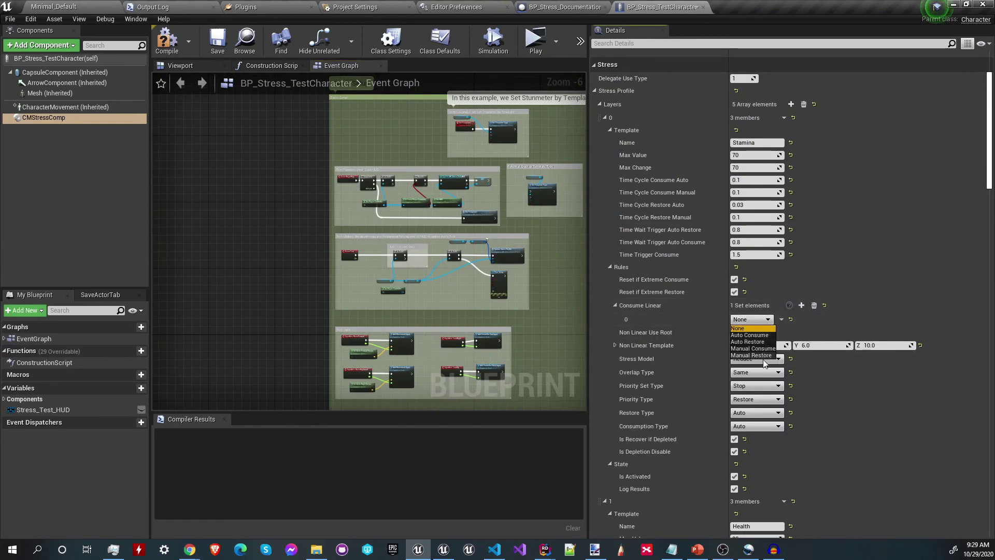
left_click(754, 341)
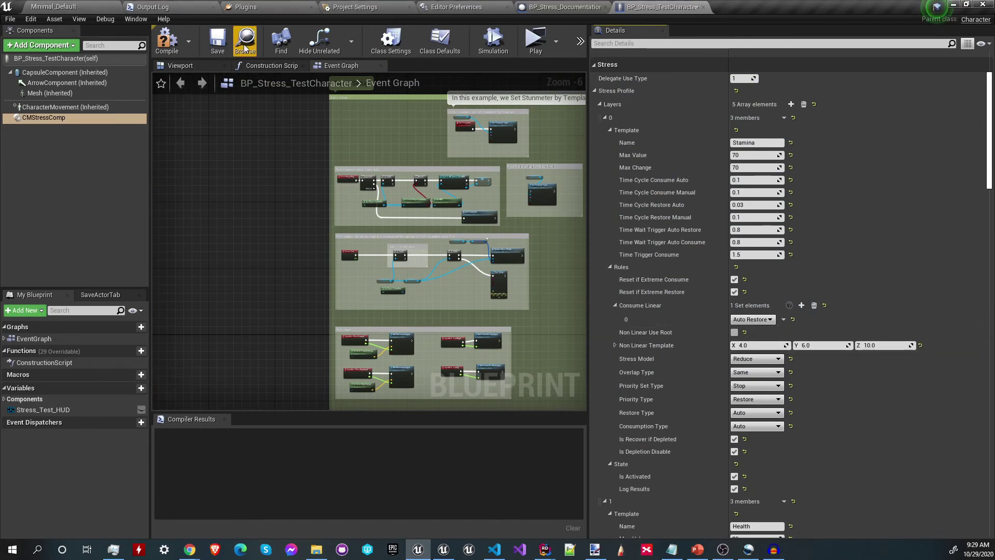
Step: Clear the Output Log and launch a new game preview with the changed Stamina layer
left_click(159, 4)
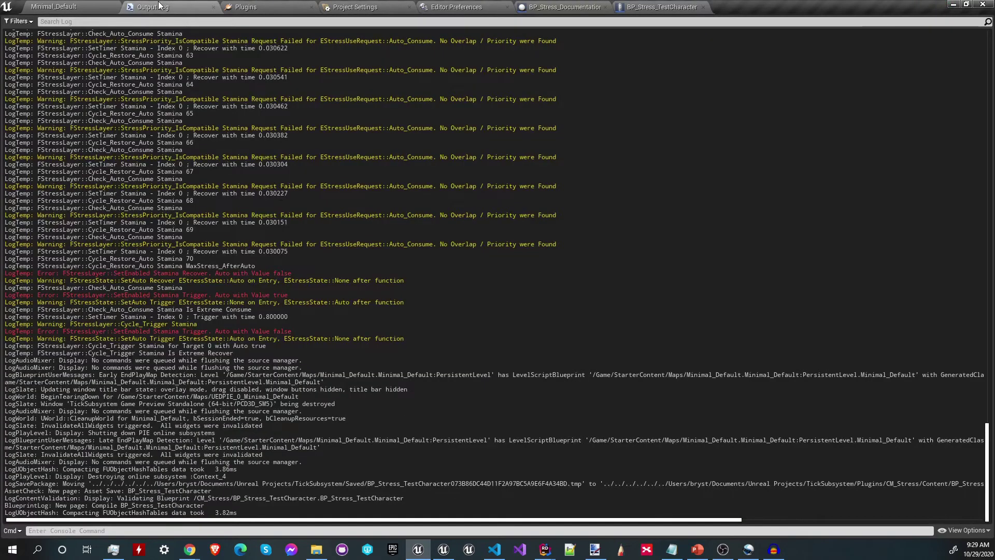
right_click(282, 195)
left_click(294, 212)
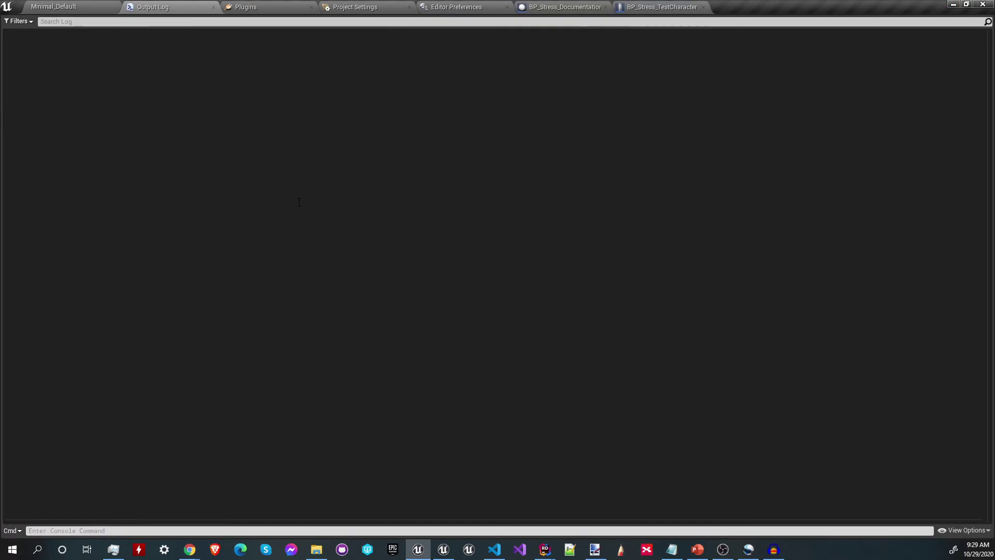
key("alt+p")
Step: Trigger the timed Stamina consumption repeatedly while walking the character toward the Increase Test wall
key("e")
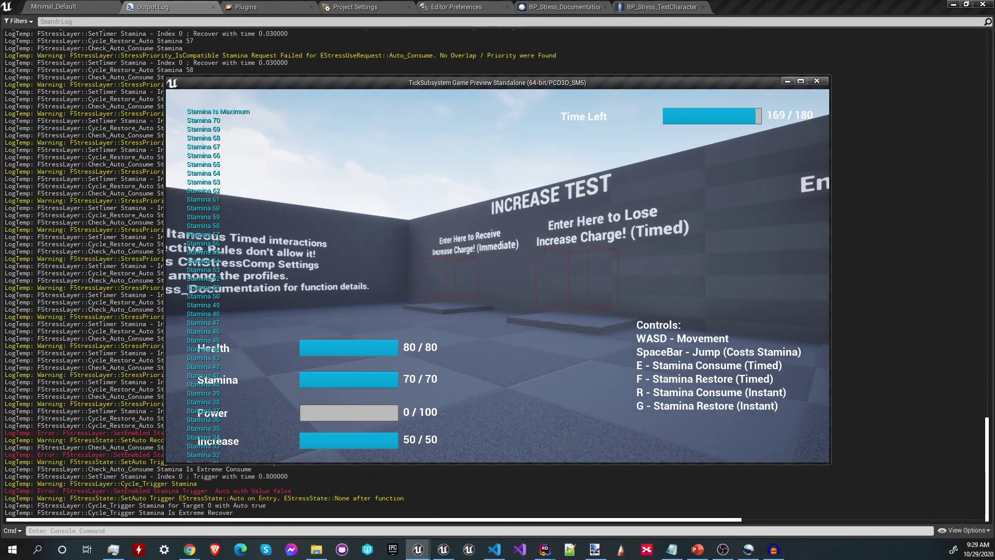
key("w")
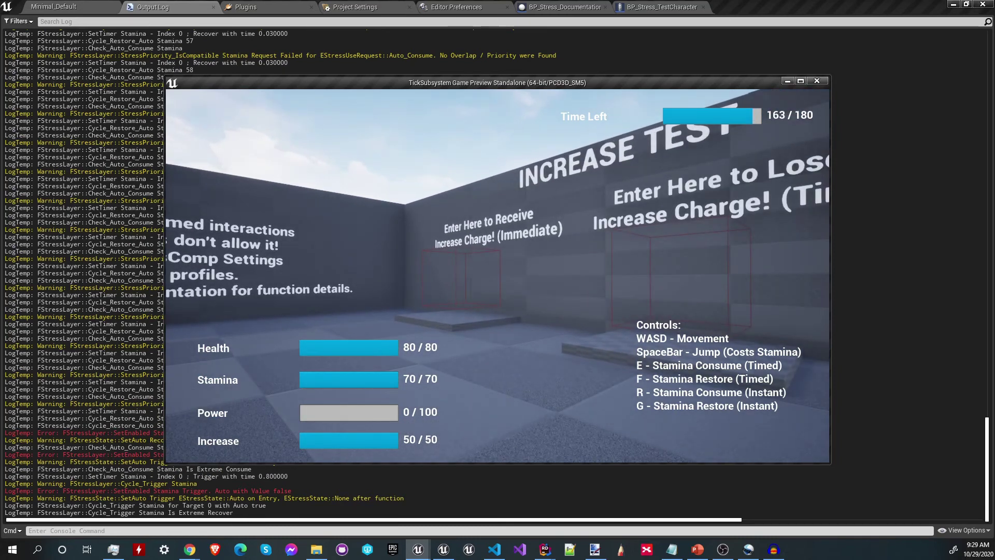
key("e")
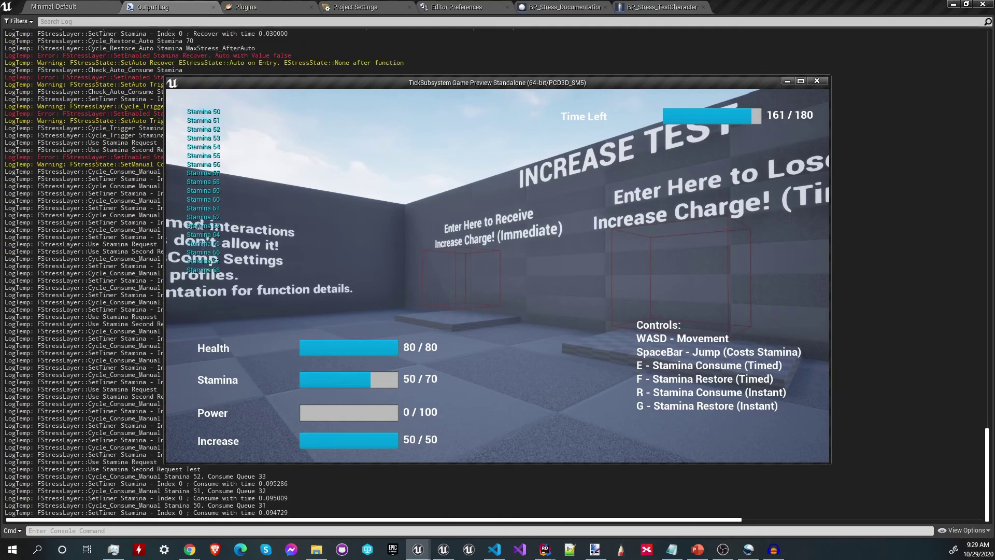
Step: Move the preview window clear of the latest log lines and walk the character into the Receive Damage (Instant) area
left_click_drag(335, 83, 359, 18)
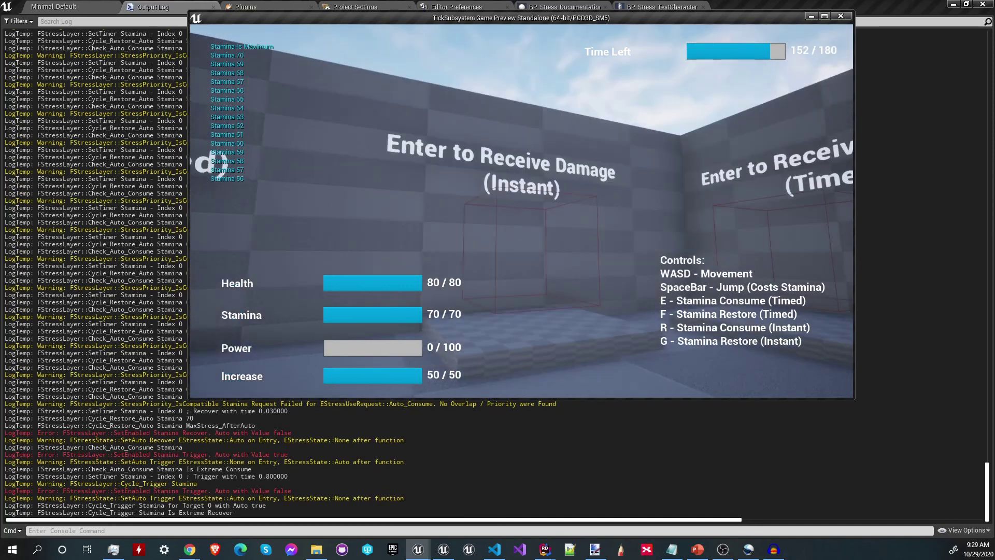
key("Return")
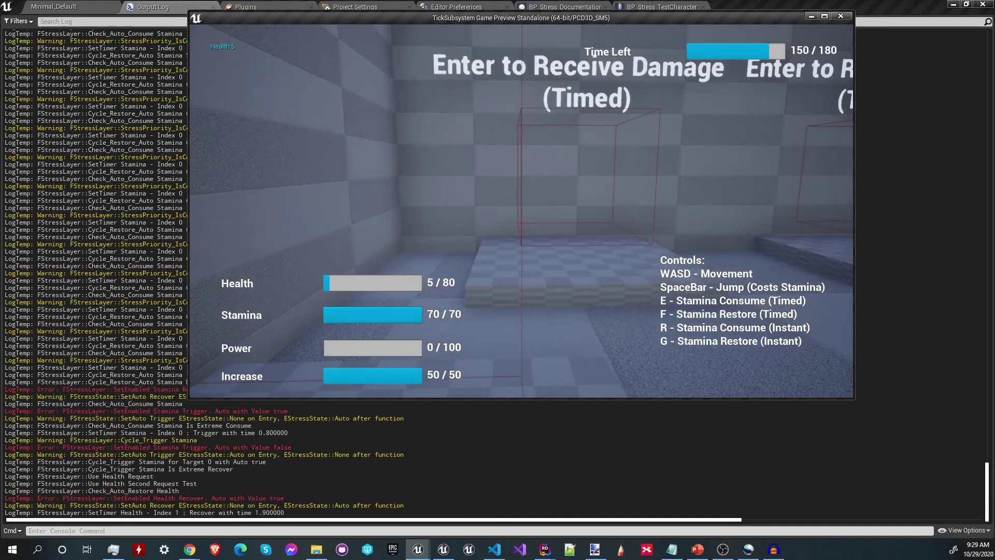
key("s")
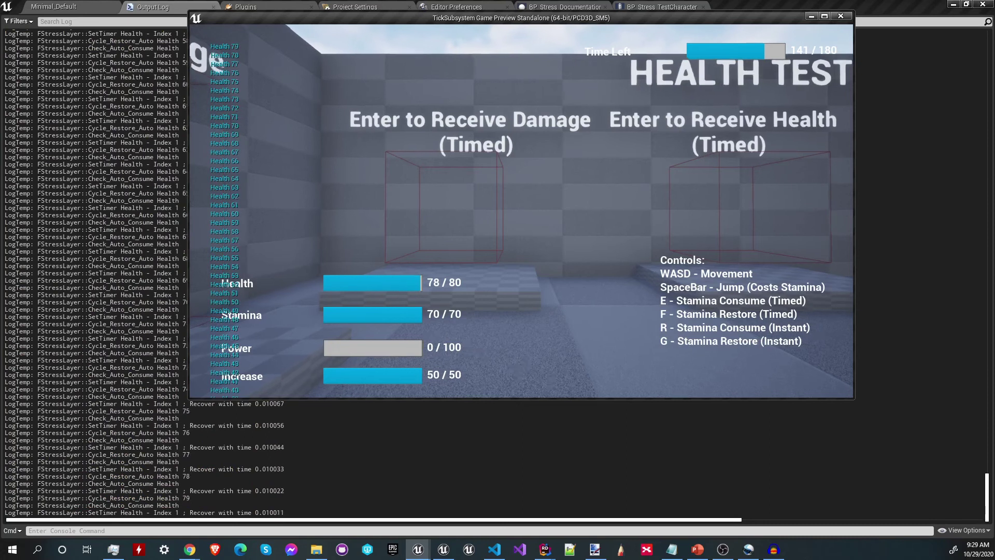
Step: Release the game preview and examine the Output Log entries for the Health requests, depletion trigger and auto-restore cycles
key("shift+F1")
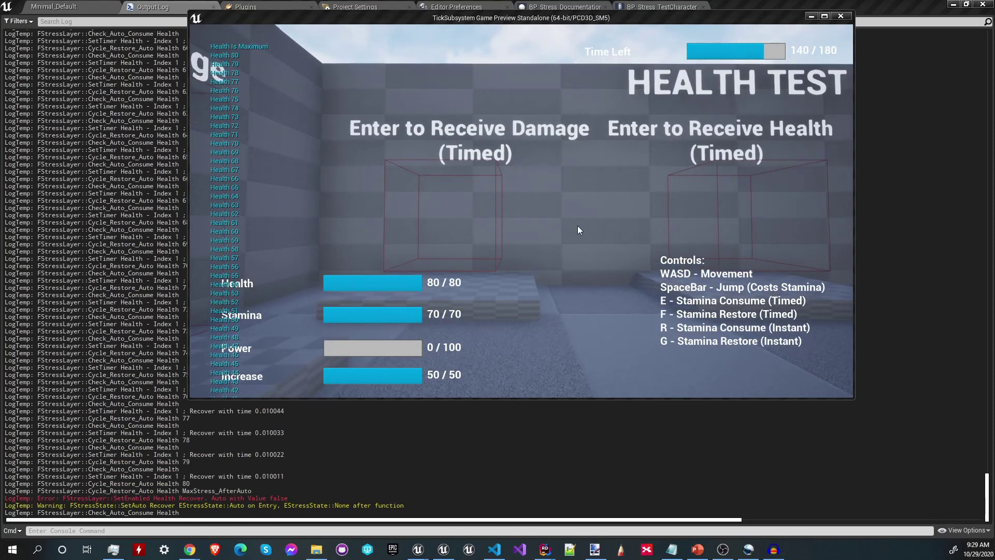
key("Escape")
scroll(307, 345, "up", 10)
scroll(307, 345, "up", 20)
scroll(980, 421, "up", 20)
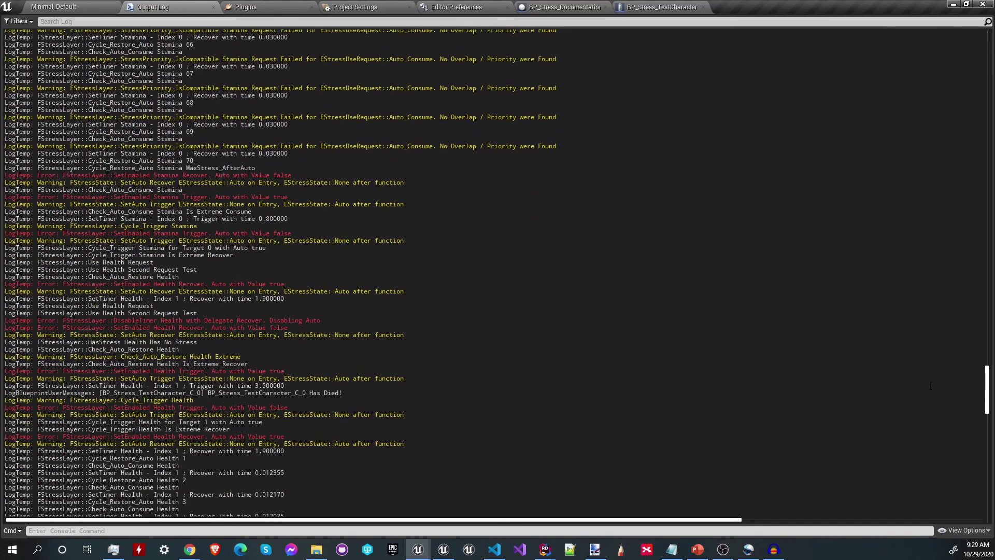
scroll(310, 378, "down", 2)
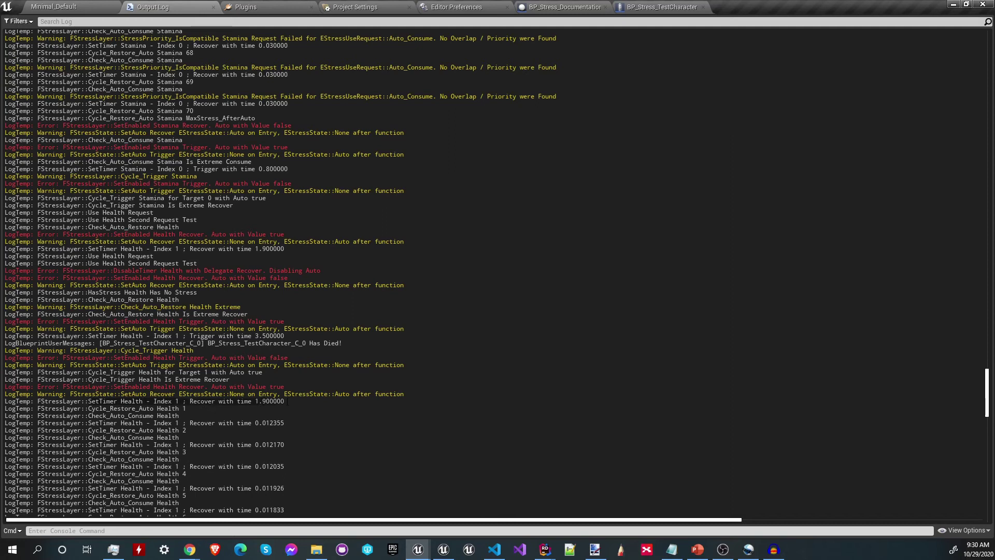
Step: Check the Health layer's Rules and its Time Trigger Consume and Auto Restore timings, then return to the Output Log
left_click(661, 6)
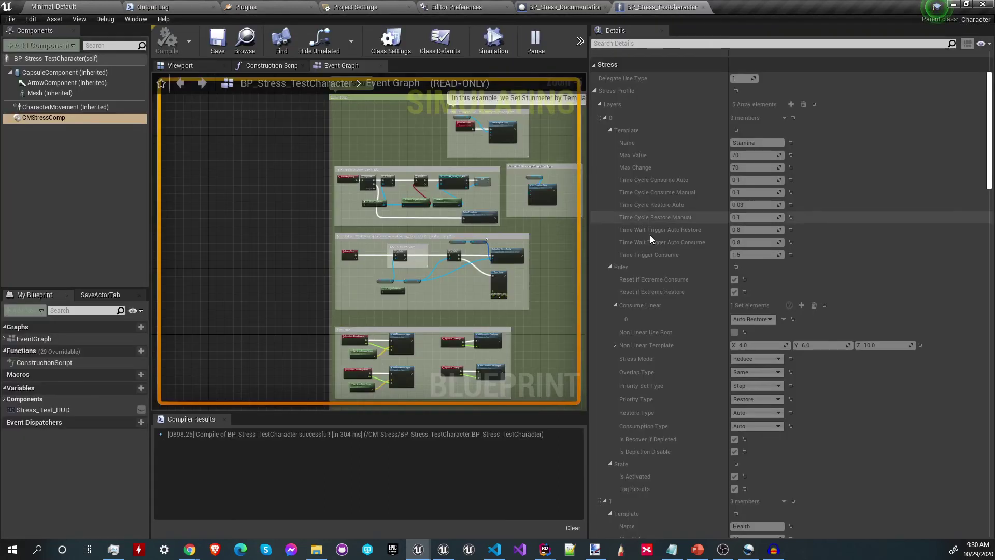
scroll(672, 278, "down", 10)
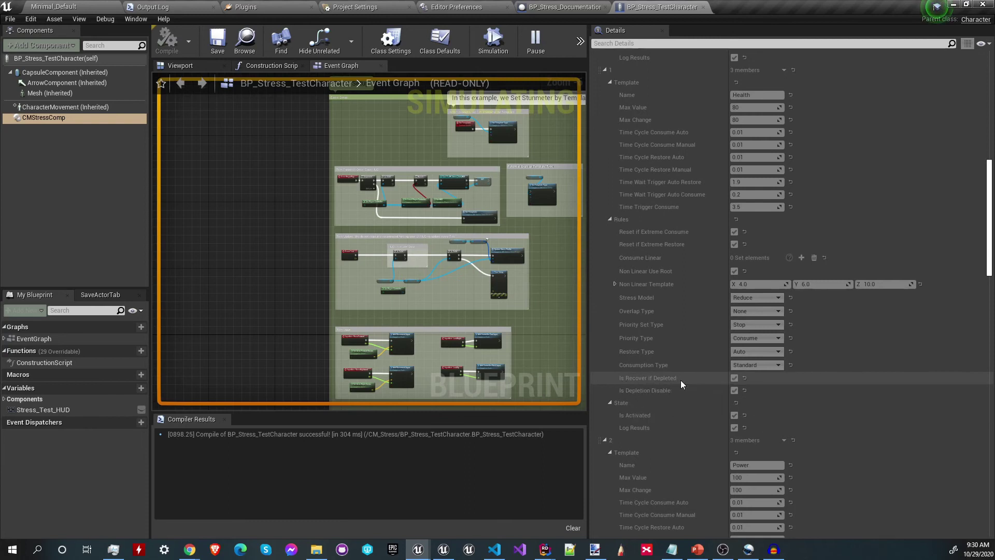
mouse_move(624, 393)
scroll(733, 311, "up", 3)
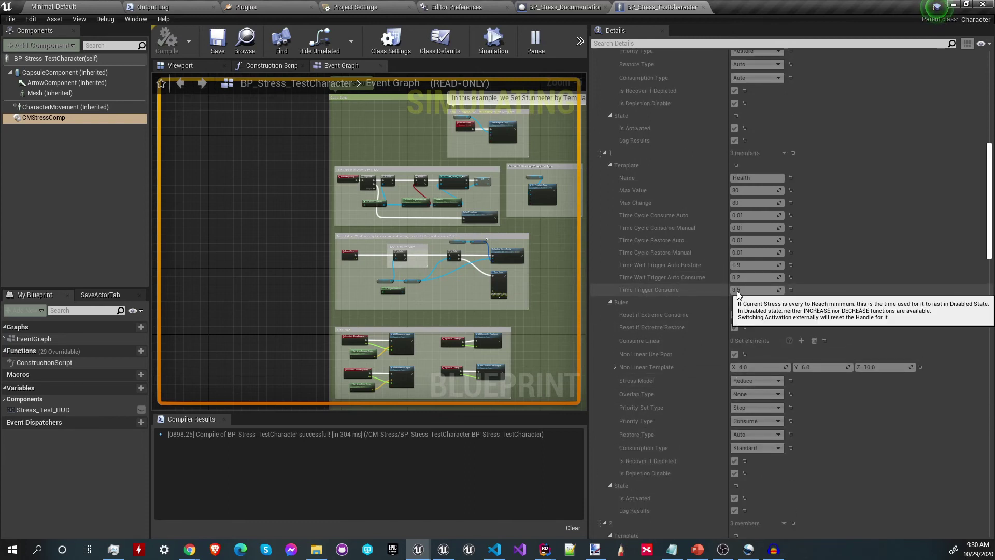
mouse_move(741, 271)
left_click(156, 6)
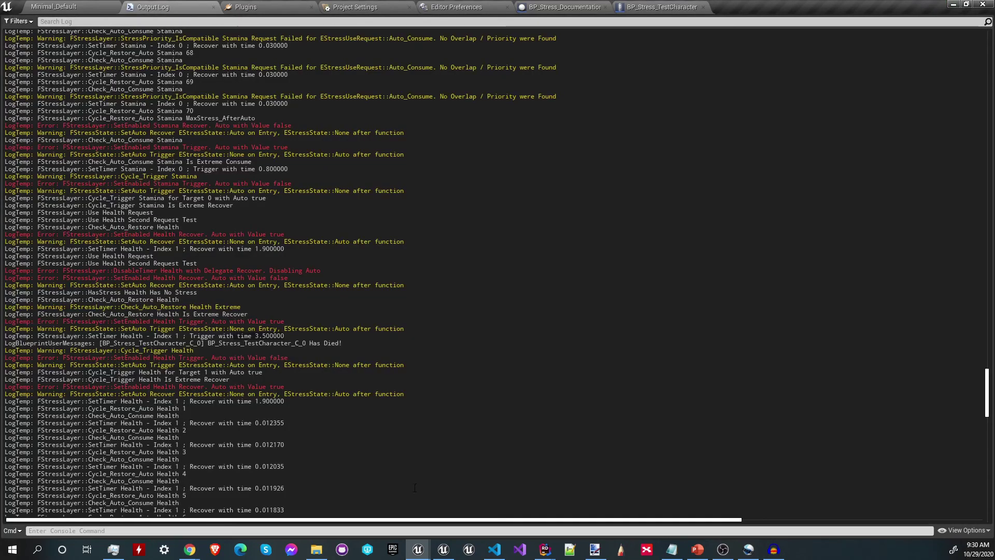
Step: Return to the running game preview and walk the character through the Receive Damage (Timed) area of the Health Test
mouse_move(419, 549)
left_click(479, 500)
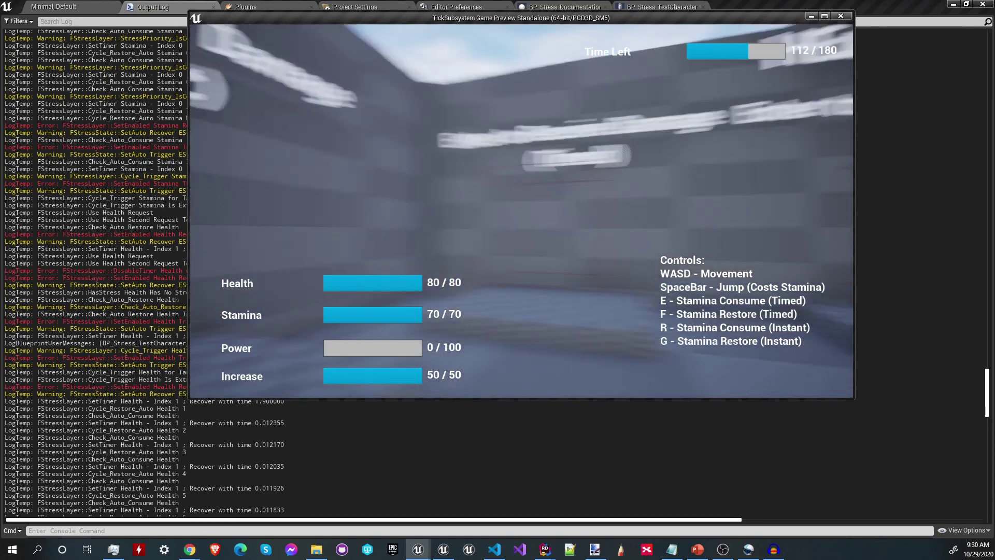
key("w")
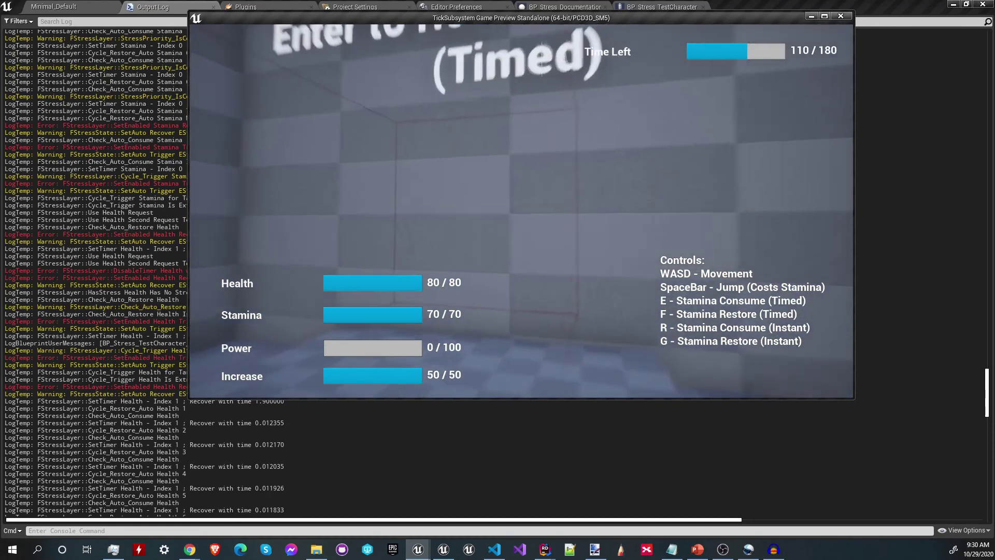
key("w")
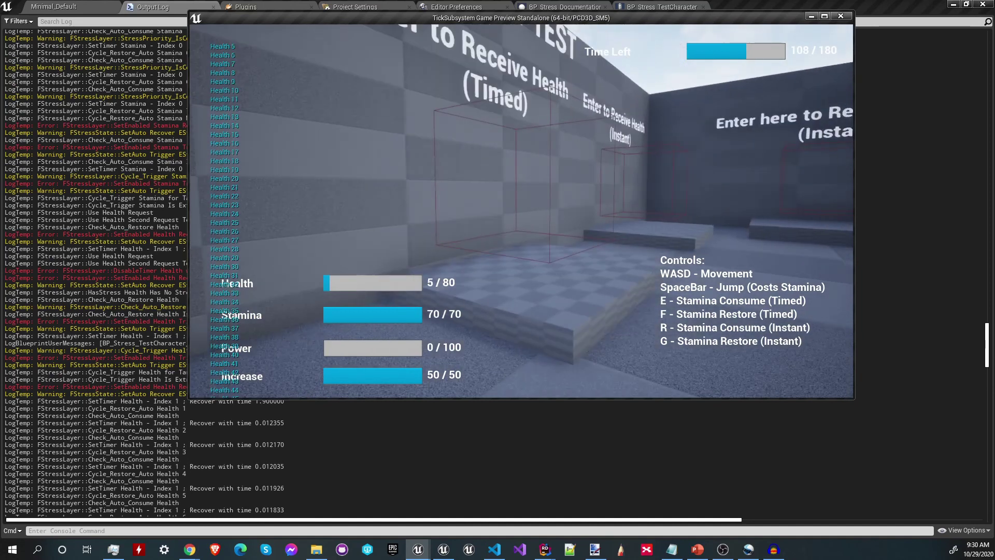
key("w")
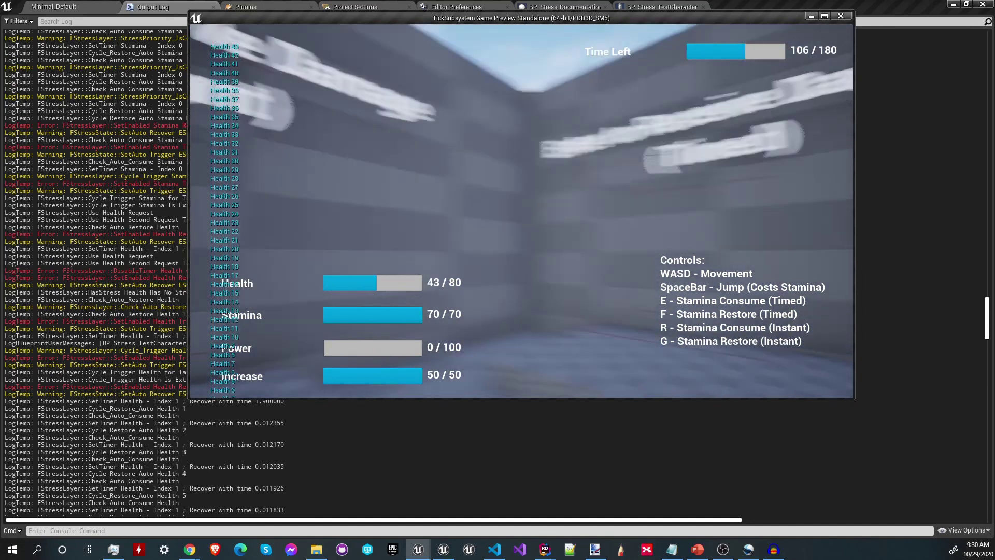
key("s")
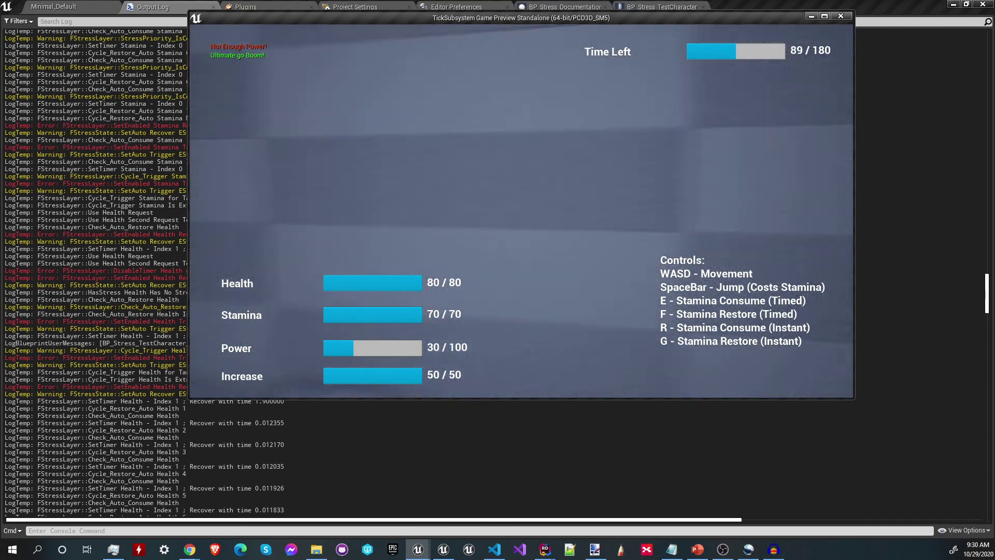
Step: Walk the character through the Power Test areas to check and execute Power, and end the play session
key("w")
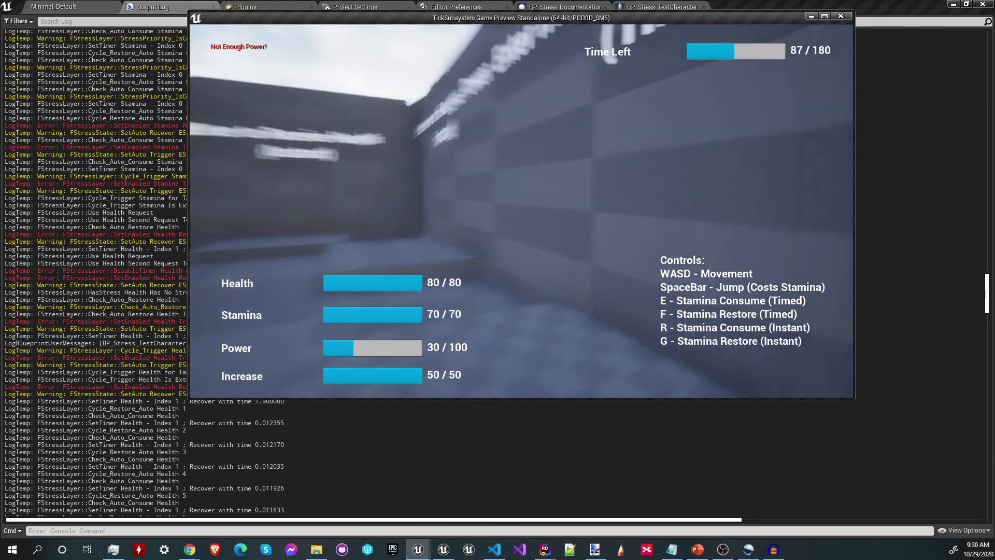
key("w")
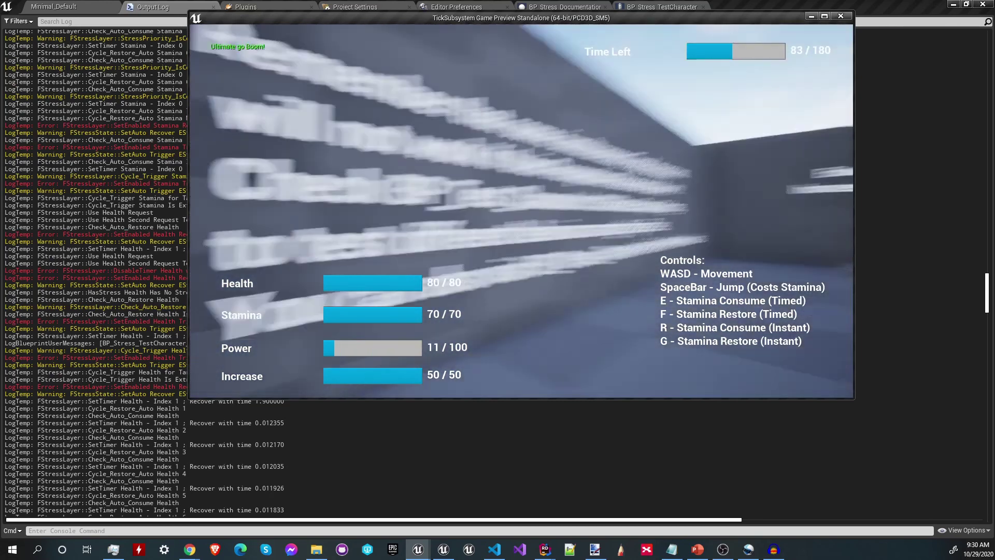
key("w")
key("w")
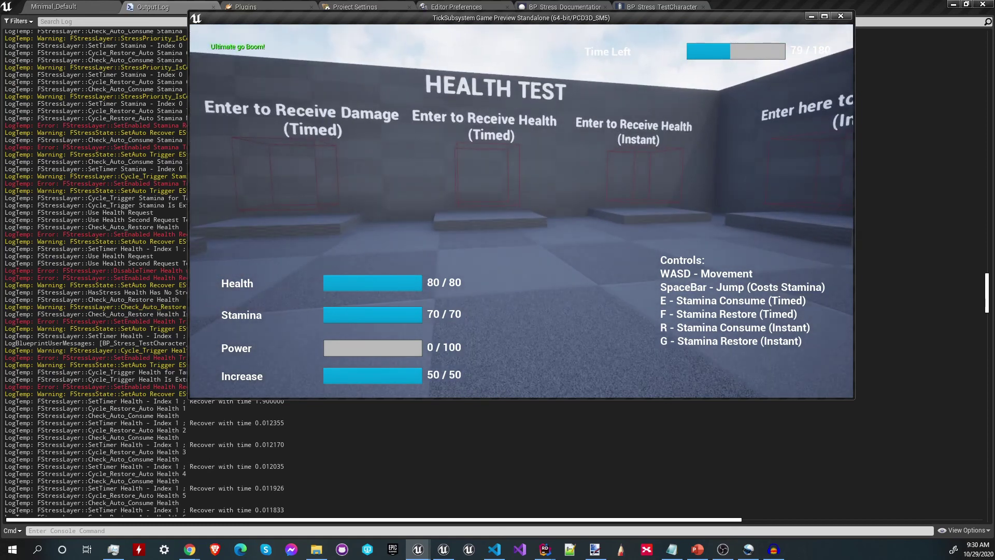
key("Escape")
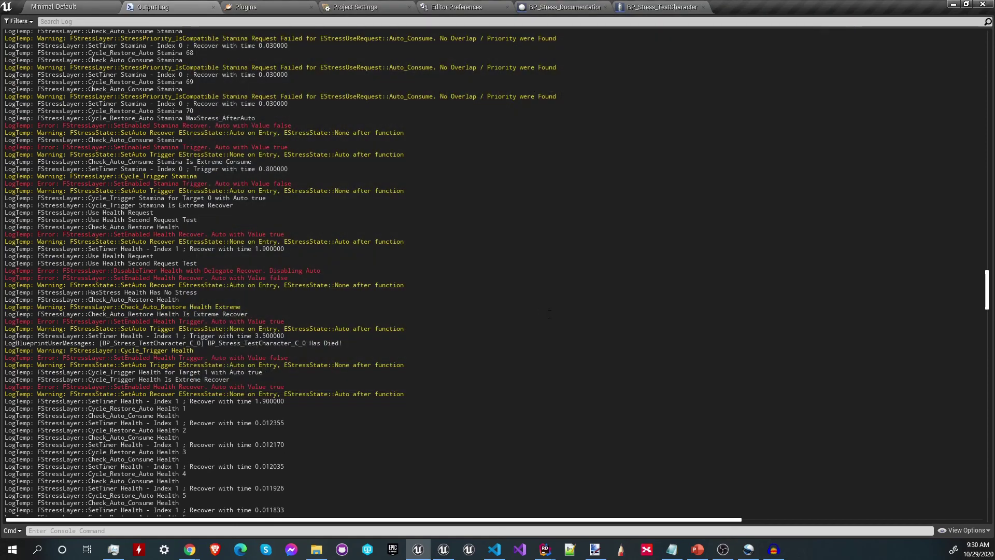
Step: In the Minimal_Default level, set the play mode to 2 players with a dedicated server and launch the preview
left_click(104, 6)
left_click(451, 41)
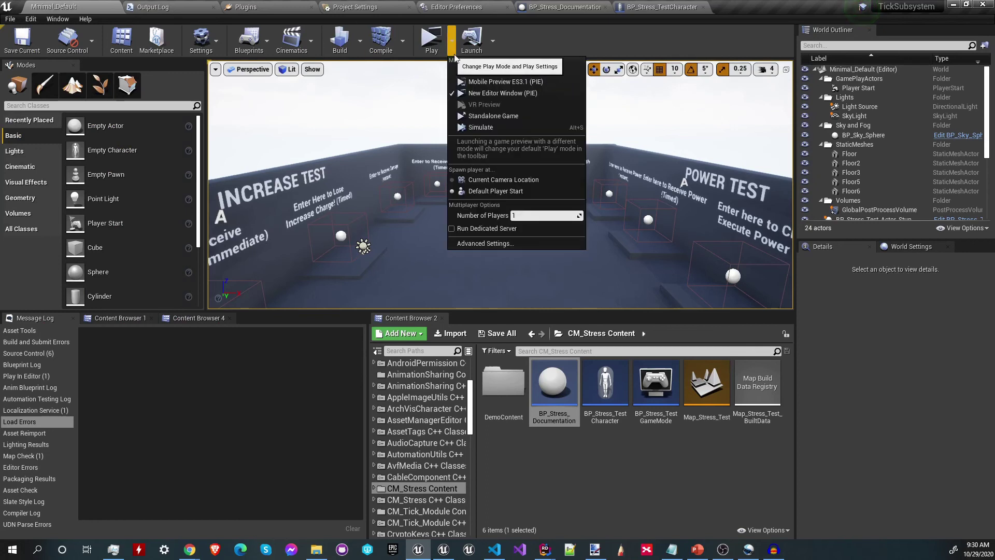
left_click(510, 229)
left_click(452, 40)
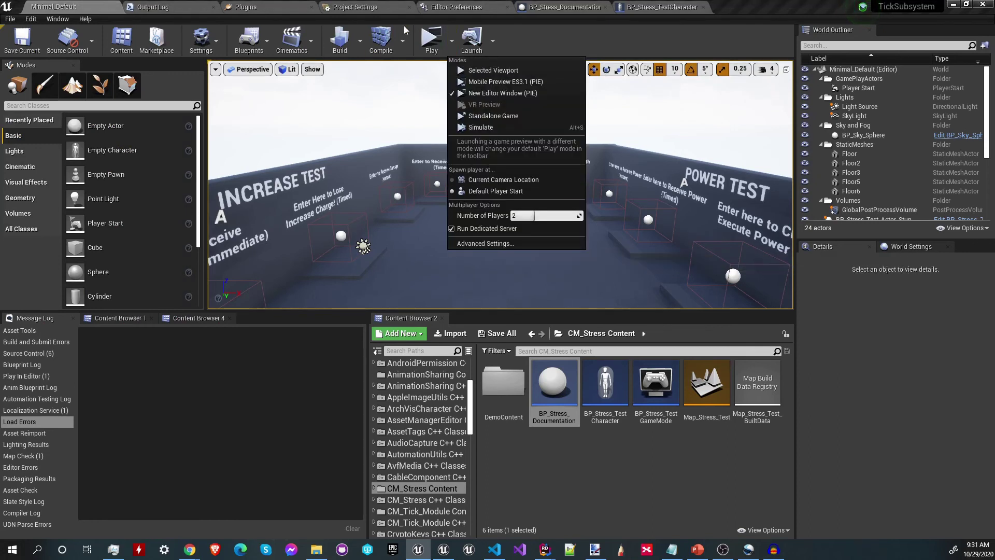
left_click(431, 39)
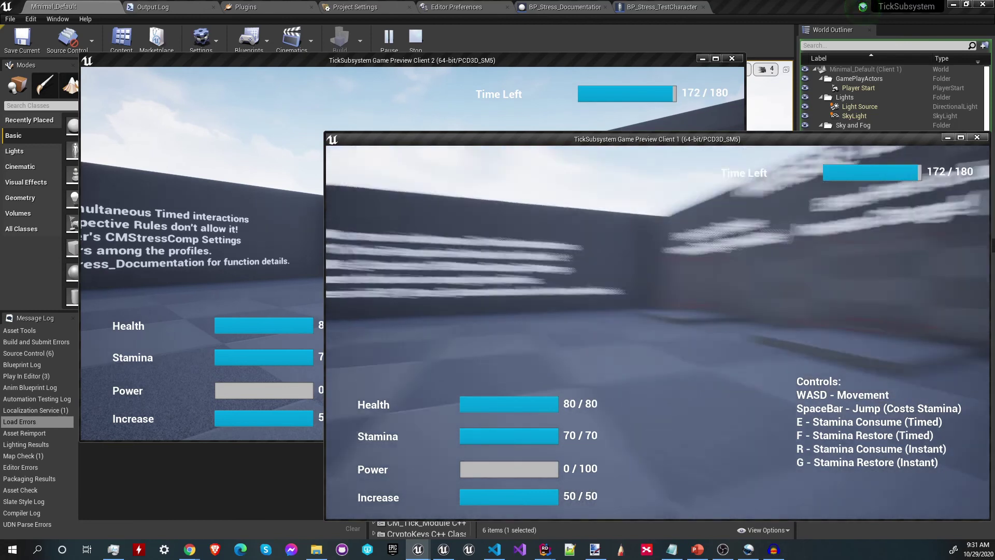
Step: Trigger Client 1's timed Stamina consume and restore, and walk its character into the Receive Damage (Instant) area before ending the session
key("e")
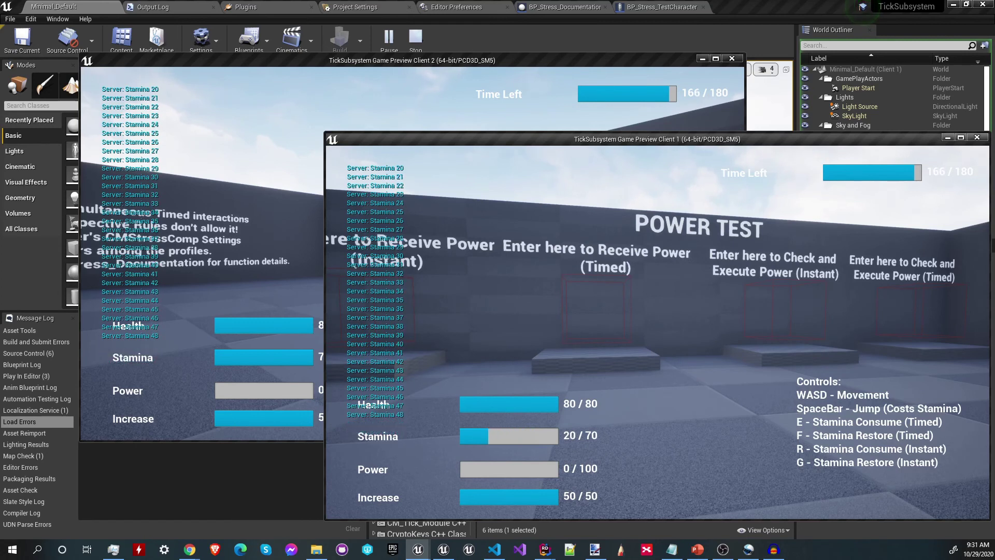
key("f")
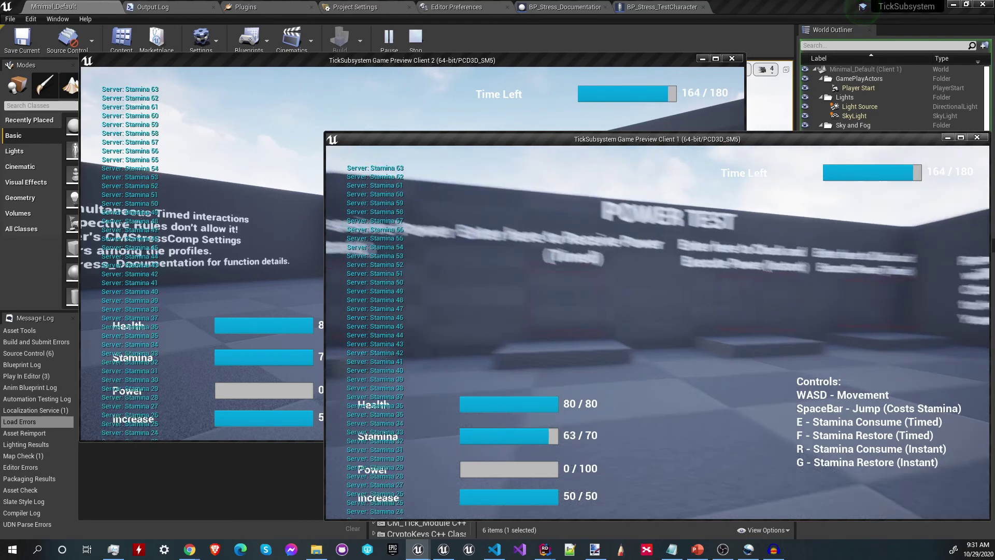
key("w")
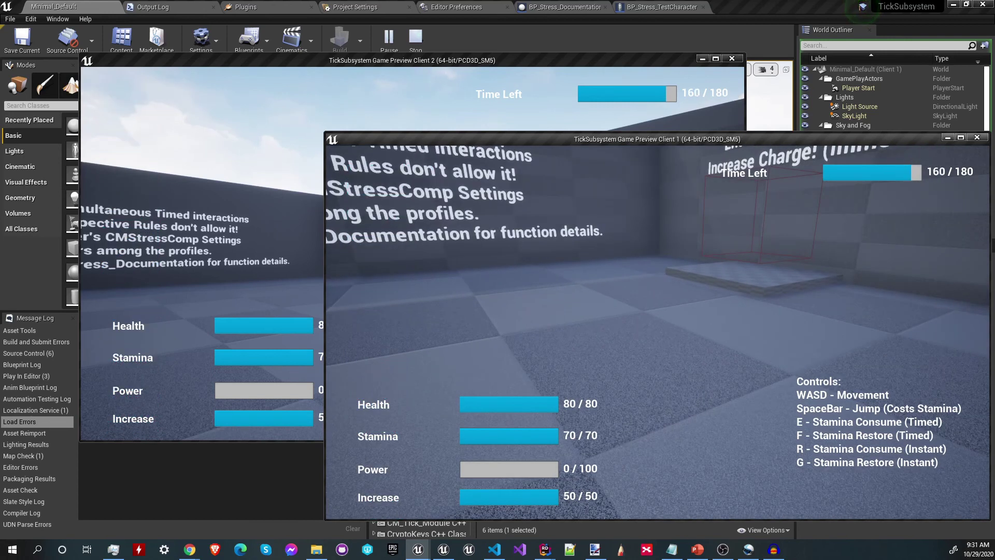
key("w")
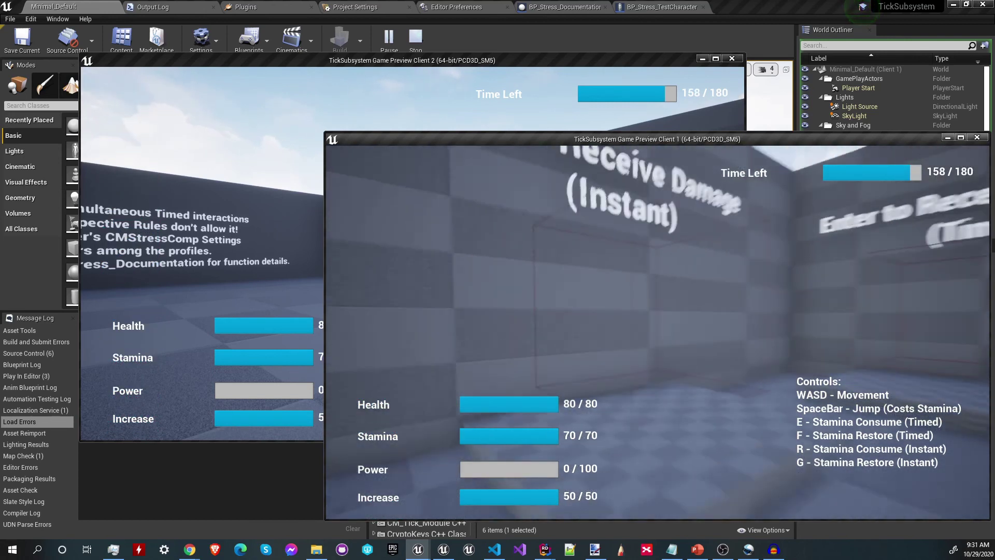
key("w")
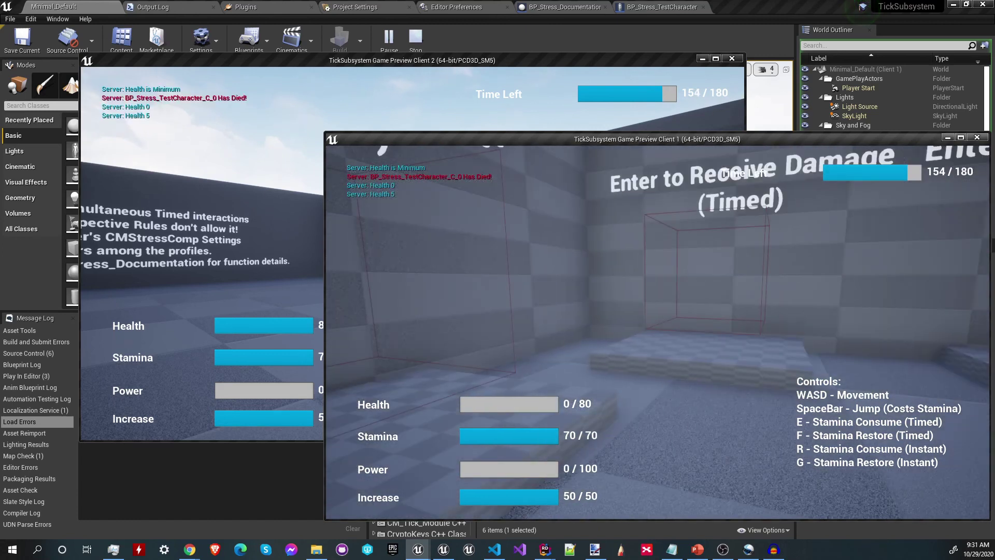
key("Escape")
Step: Turn off Is Recover if Depleted in the Health layer's Rules of BP_Stress_TestCharacter and compile the blueprint
left_click(659, 7)
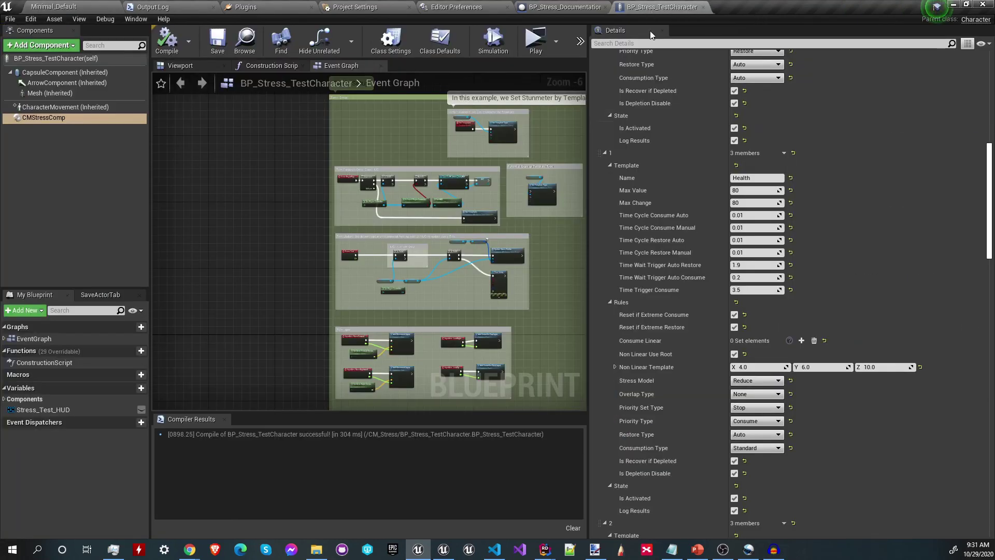
left_click(734, 328)
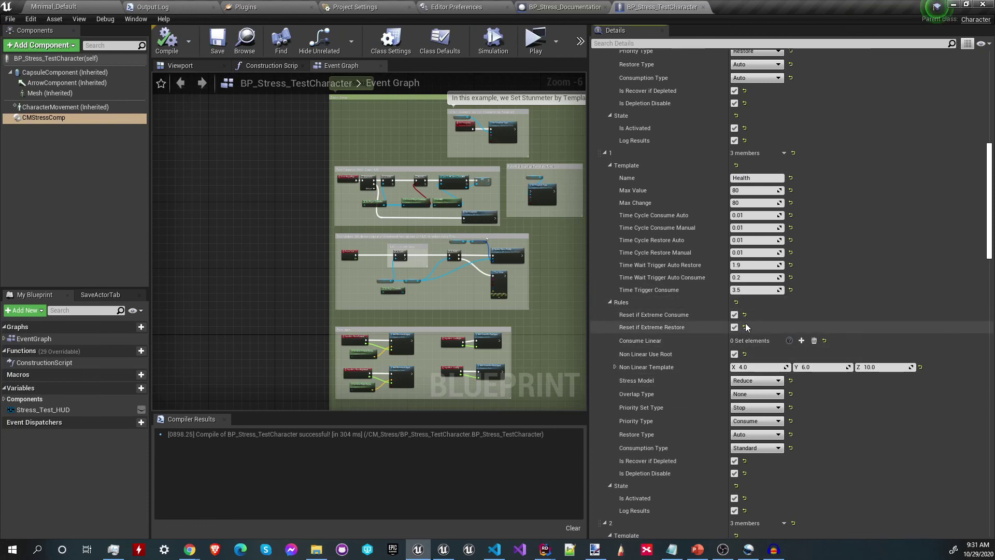
scroll(749, 328, "down", 4)
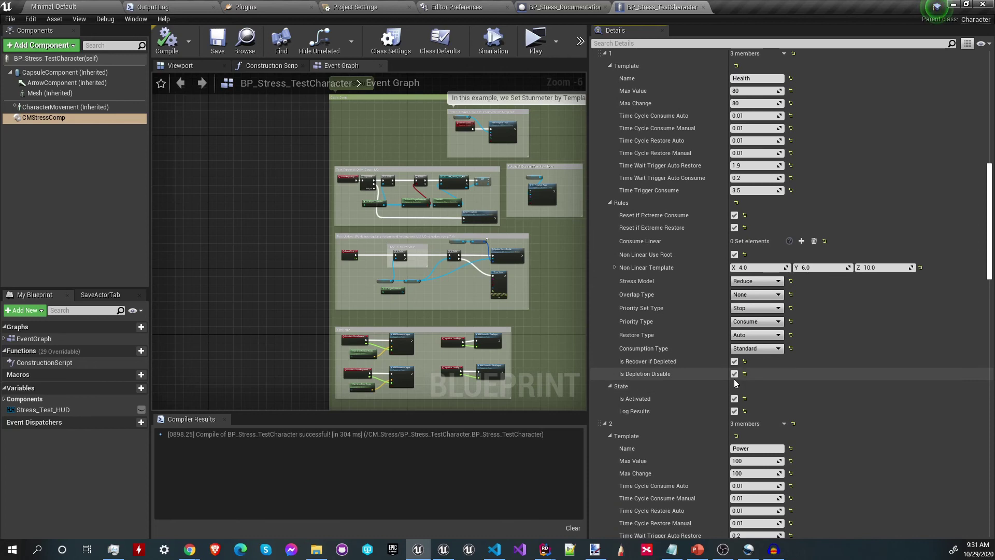
left_click(734, 374)
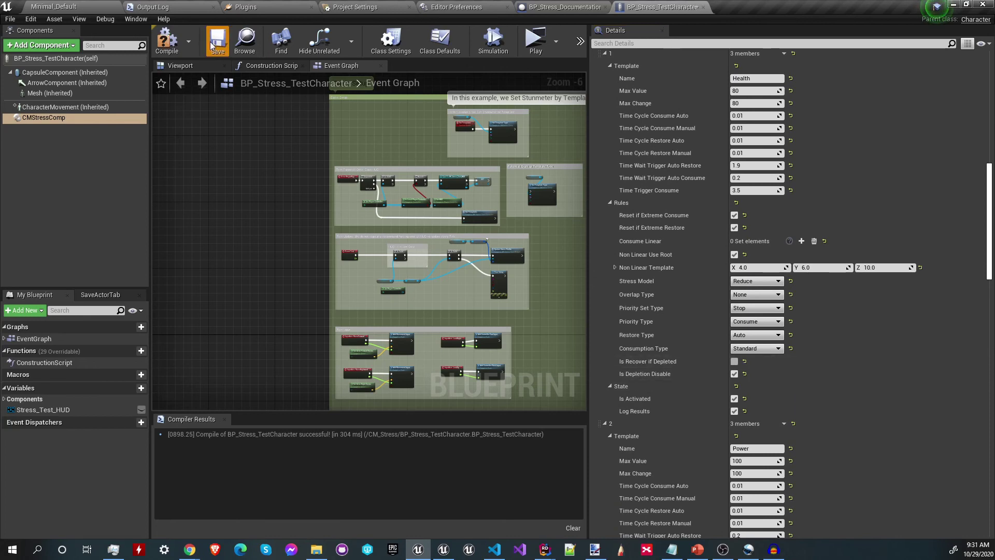
left_click(167, 42)
Step: Launch a single-player preview without a dedicated server and deplete the character's Health in the Receive Damage (Instant) area
left_click(556, 42)
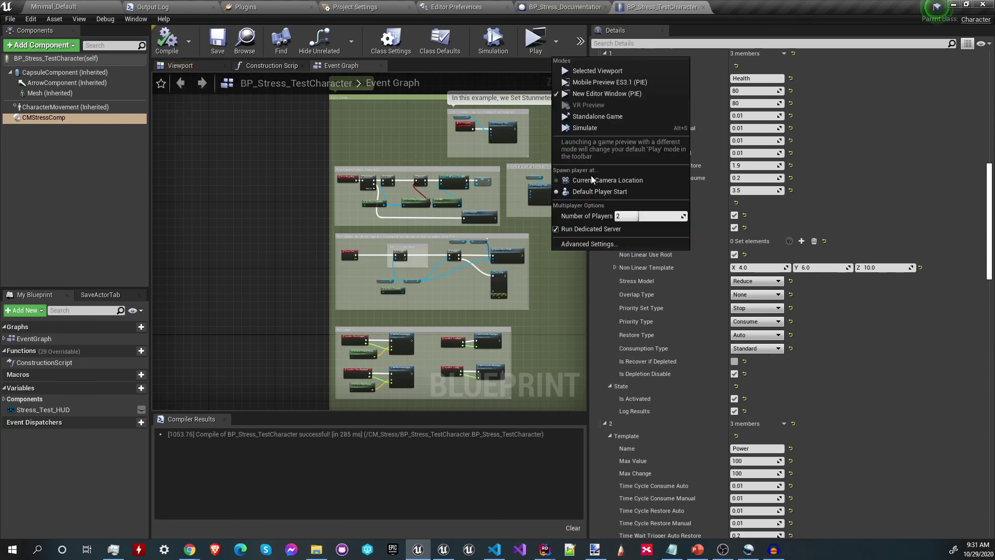
left_click(622, 229)
left_click(537, 49)
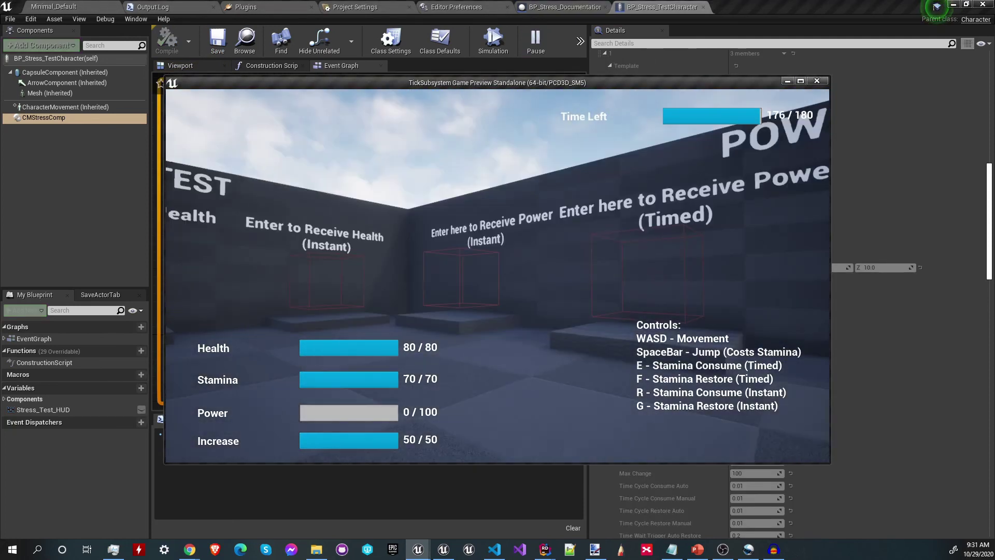
key("w")
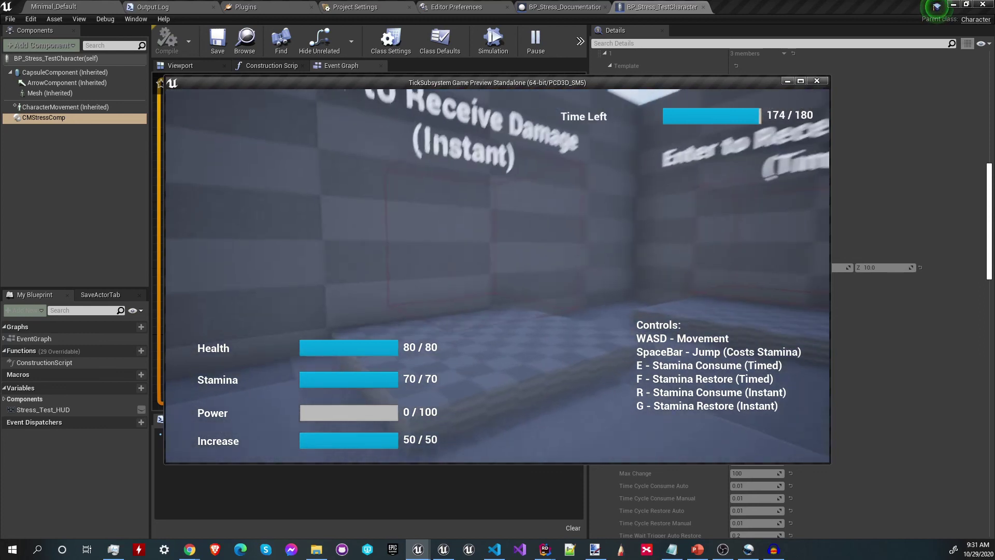
key("w")
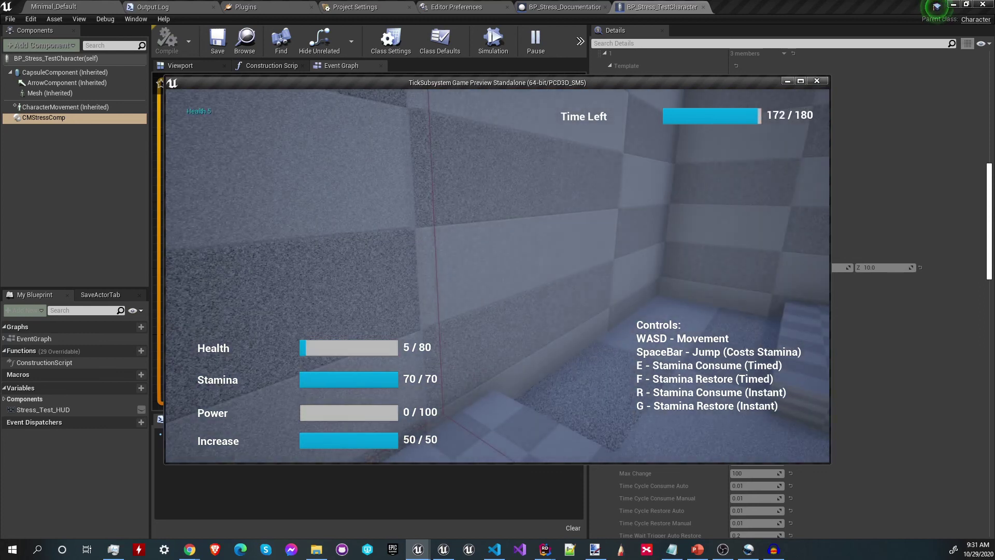
key("s")
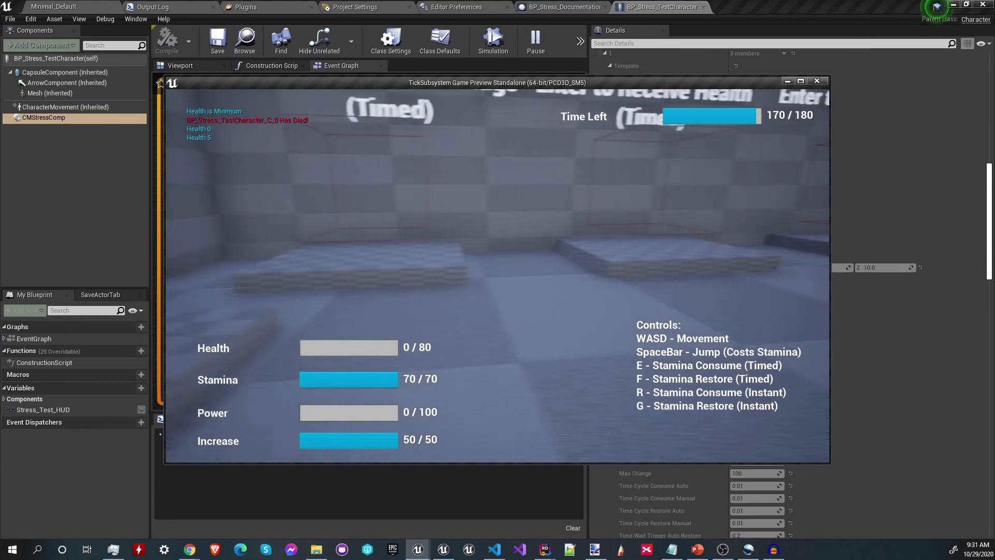
Step: Examine the latest Health depletion and trigger entries at the end of the Output Log
left_click(153, 7)
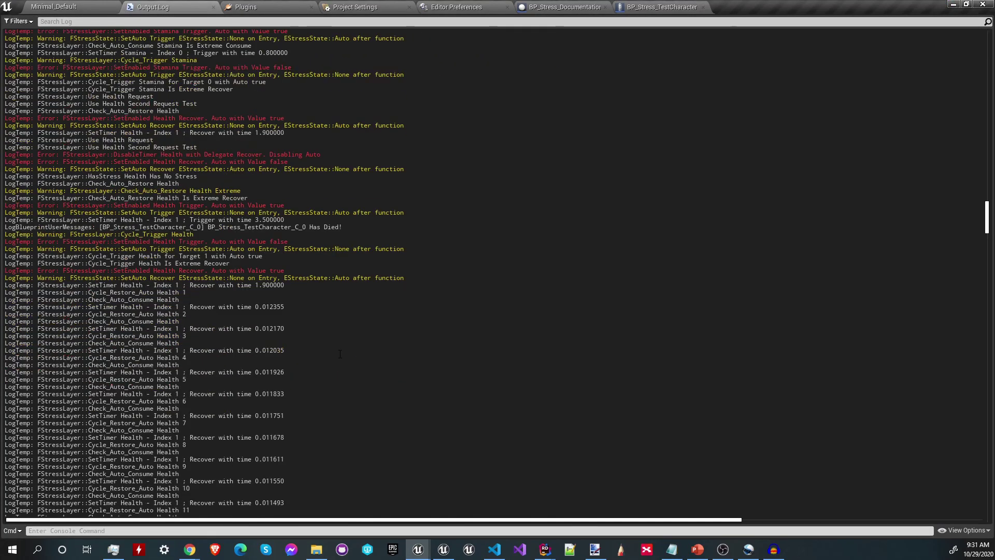
left_click_drag(987, 226, 986, 508)
Step: Return to the game preview, walk the depleted character past the Health Test and Power Test walls, and end the session
mouse_move(419, 555)
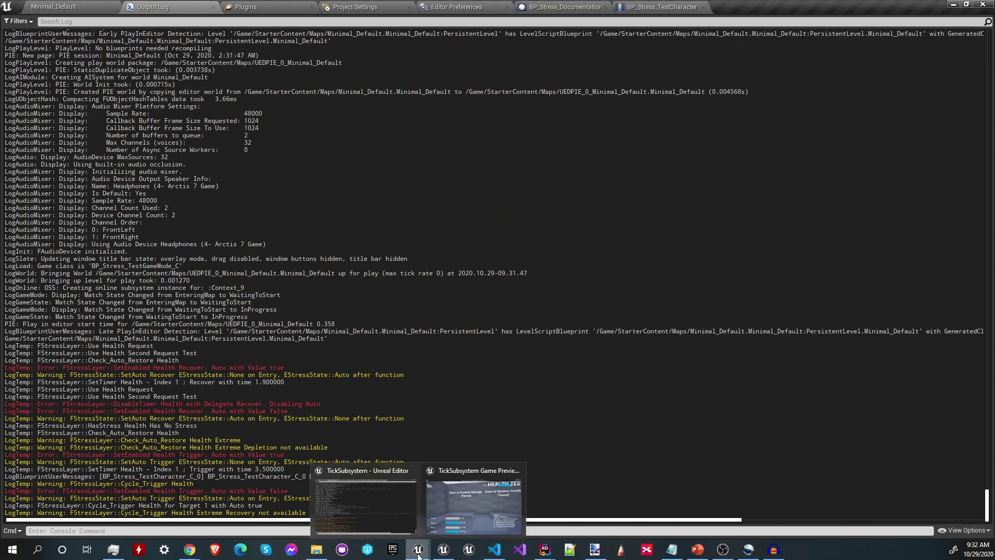
left_click(471, 506)
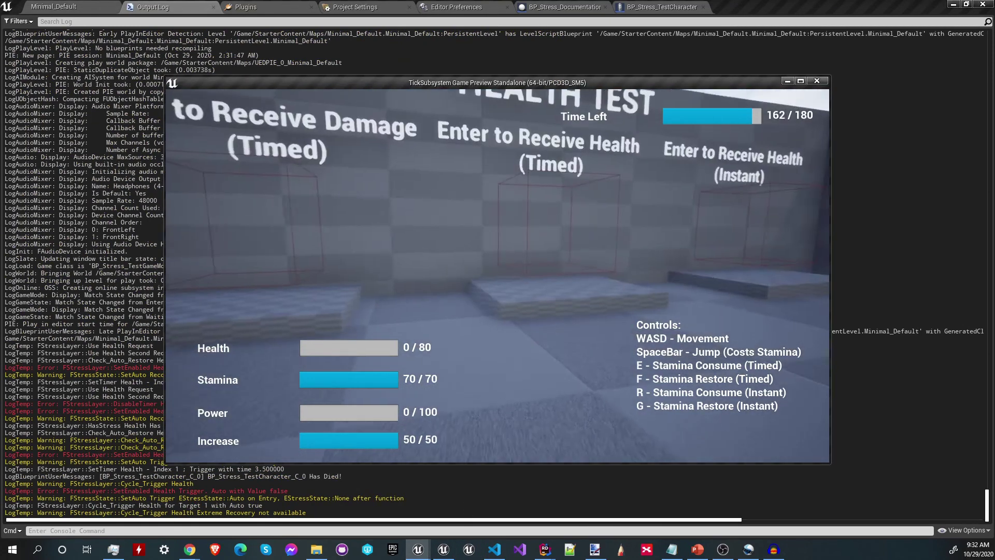
key("w")
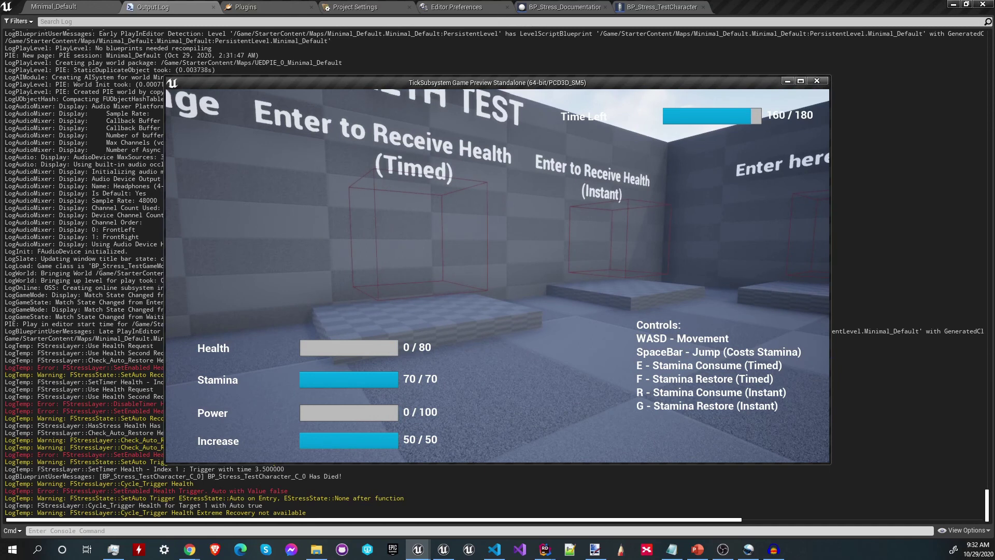
key("w")
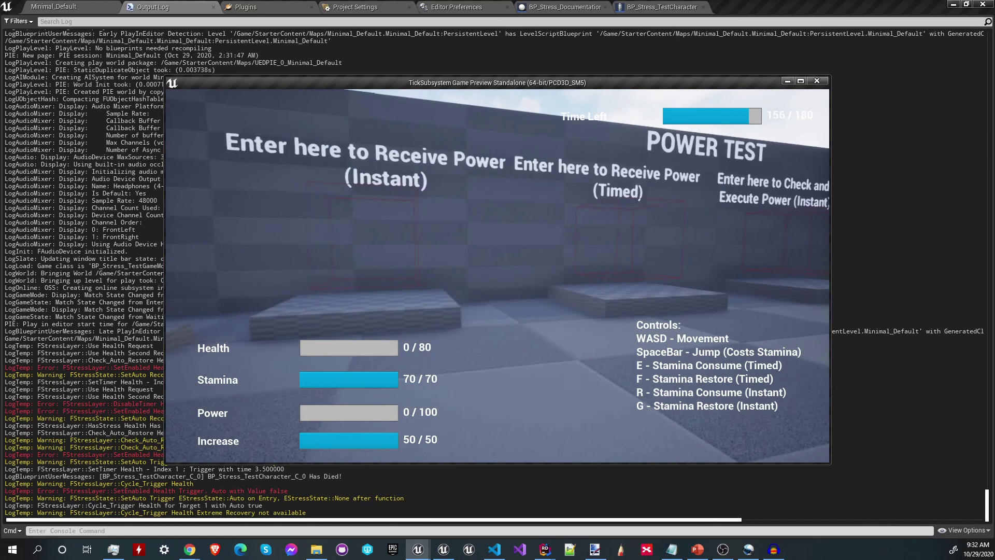
key("w")
key("Escape")
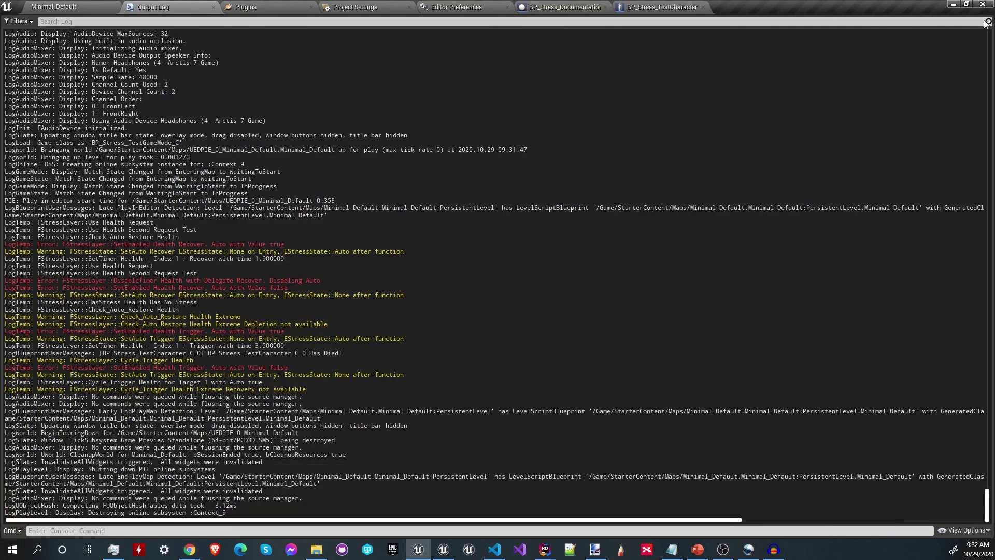
Step: Minimize the editor and look through the Integration, Blueprints and C++ sections of the Stress and Resource Component document
left_click(952, 6)
scroll(484, 264, "down", 20)
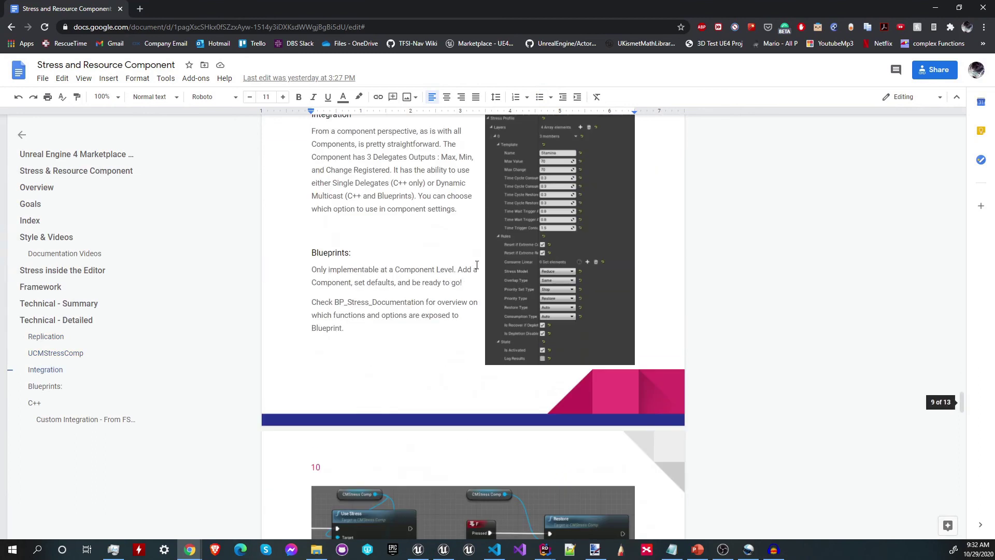
scroll(469, 269, "up", 15)
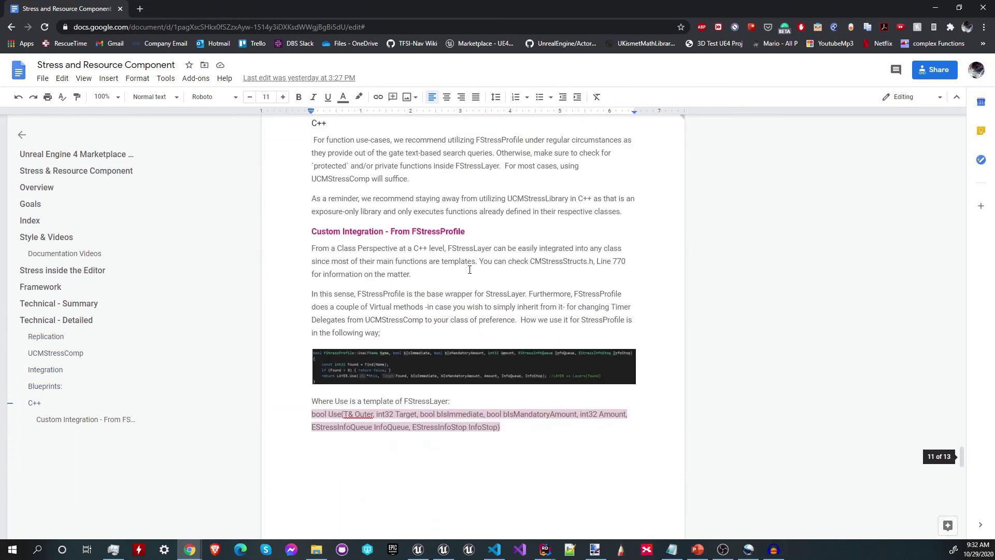
scroll(470, 269, "up", 5)
scroll(468, 270, "down", 2)
scroll(466, 272, "up", 1)
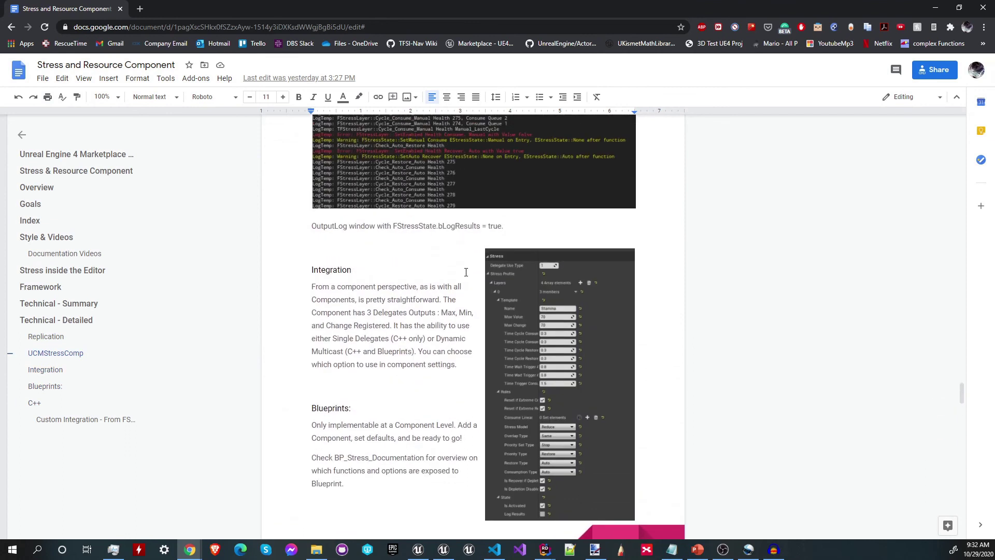
Step: Read through the C++ and Custom Integration - From FStressProfile sections, including the timer delegate code samples, and return to the C++ heading
scroll(378, 353, "down", 15)
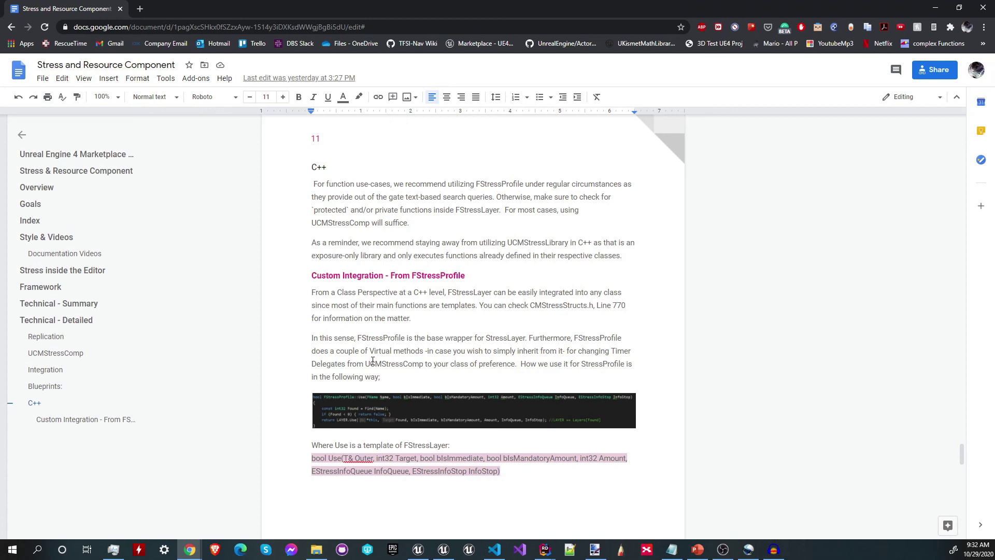
scroll(397, 365, "down", 3)
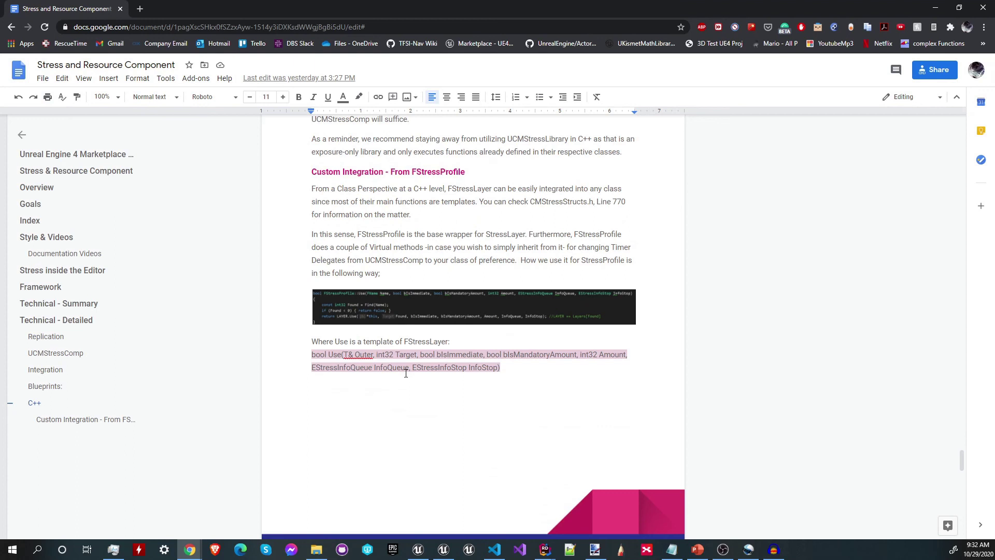
scroll(442, 346, "down", 4)
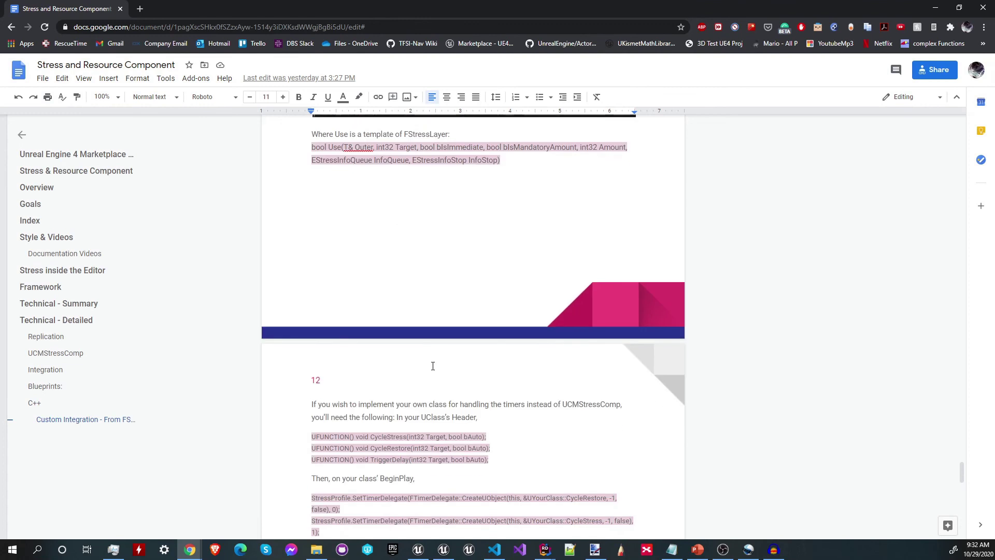
scroll(428, 288, "down", 10)
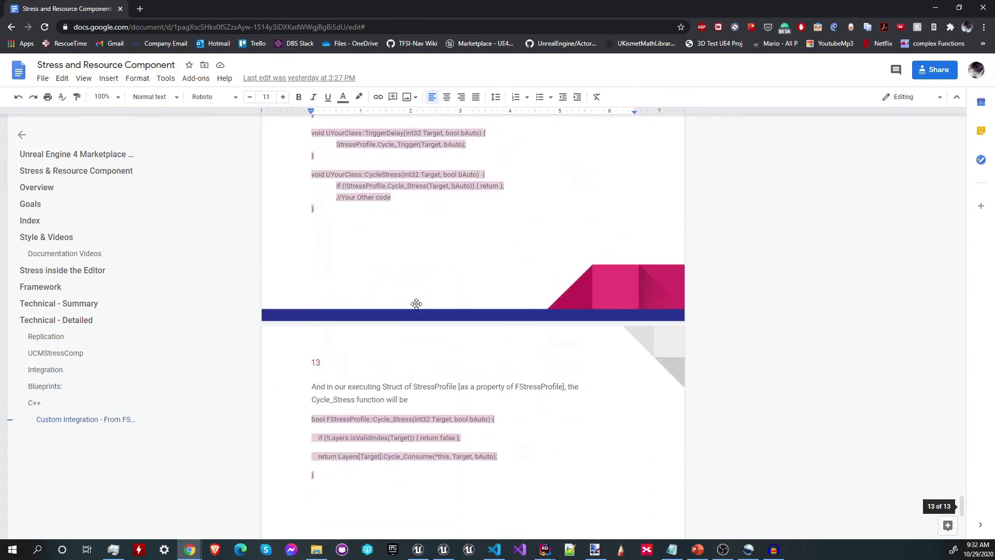
scroll(416, 304, "up", 10)
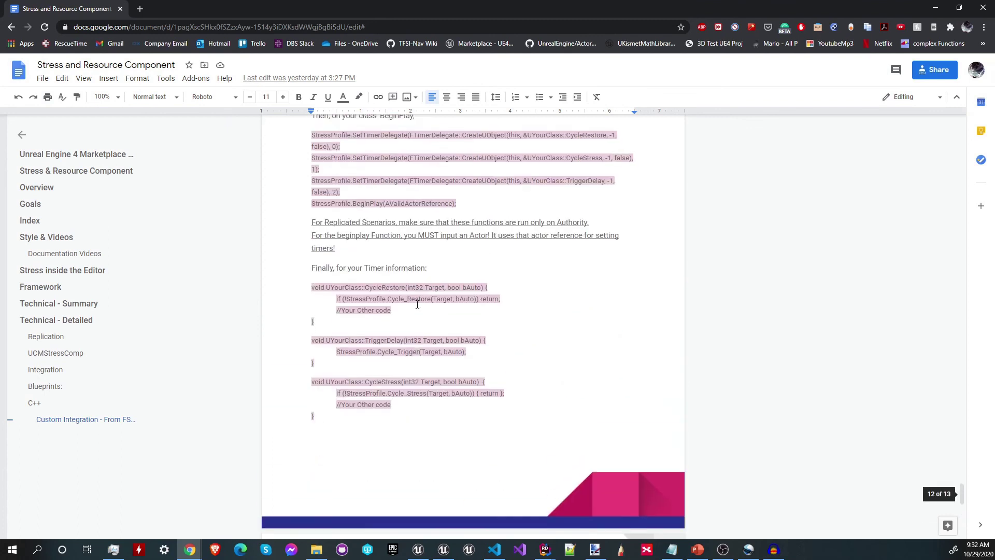
scroll(418, 304, "up", 5)
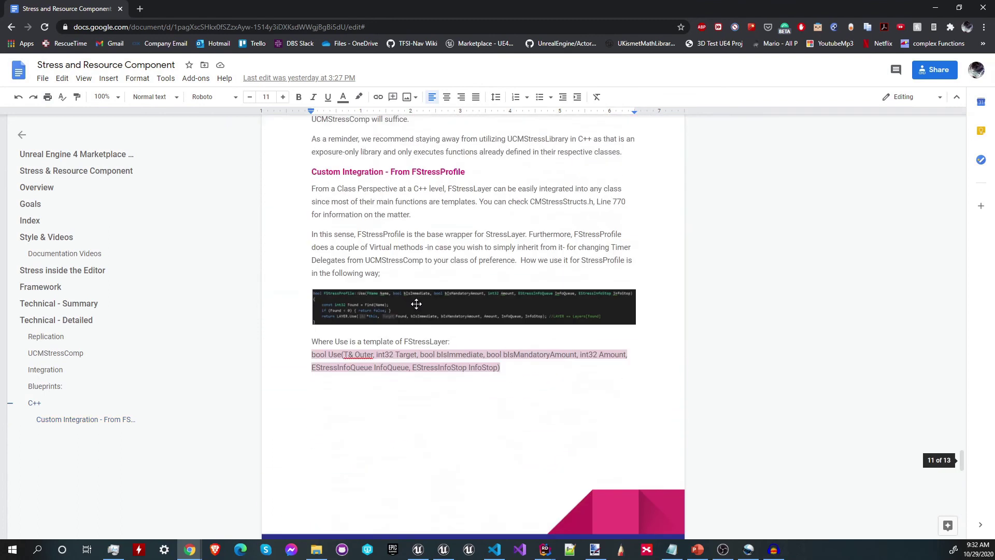
scroll(417, 304, "up", 1)
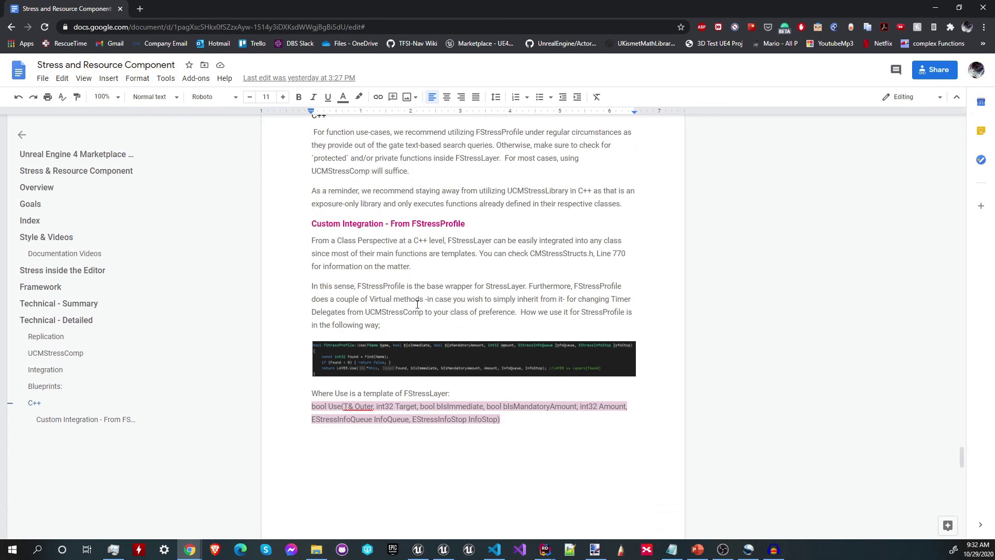
scroll(397, 296, "up", 4)
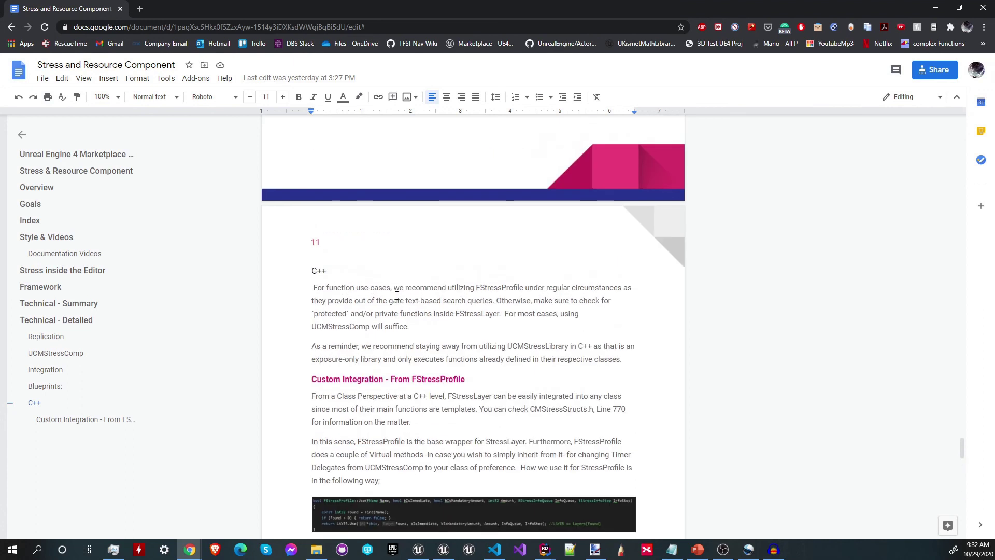